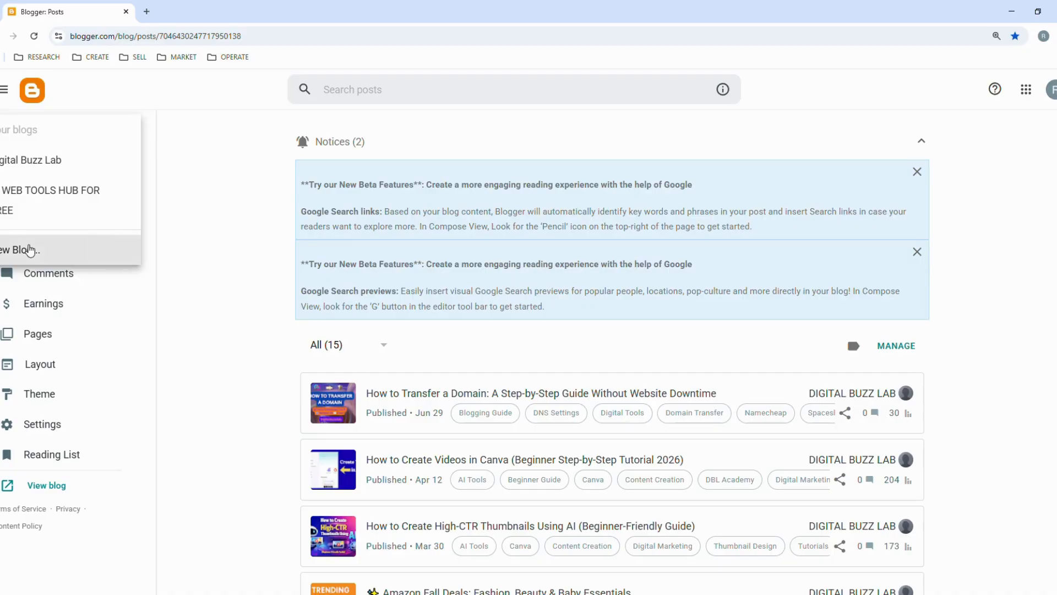
# Create a new blog titled "DBL Blogger Demo" with the address dblbloggerdemo.blogspot.com.
pyautogui.click(27, 250)
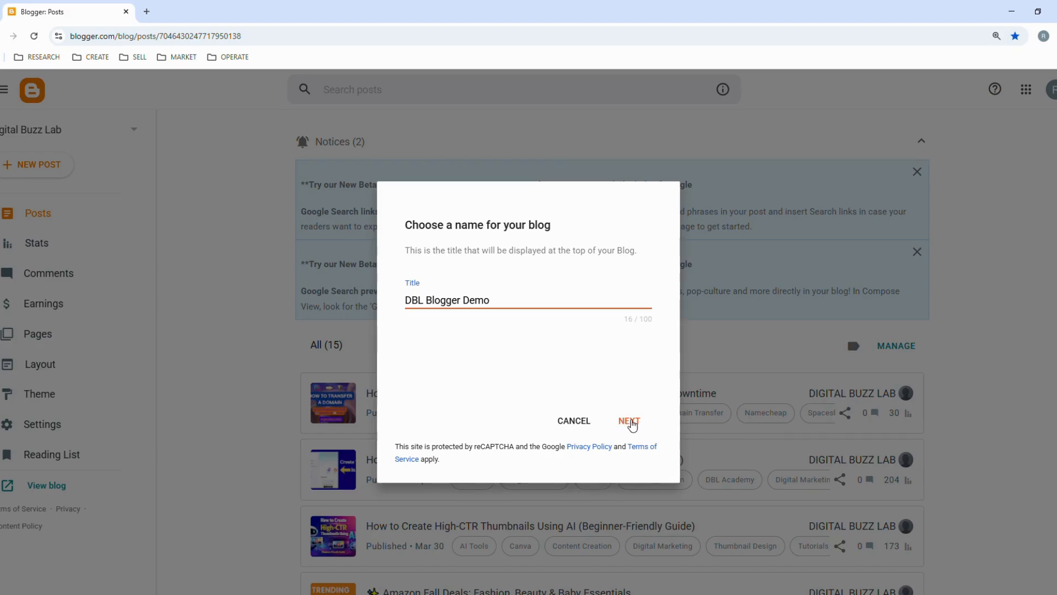
pyautogui.click(630, 423)
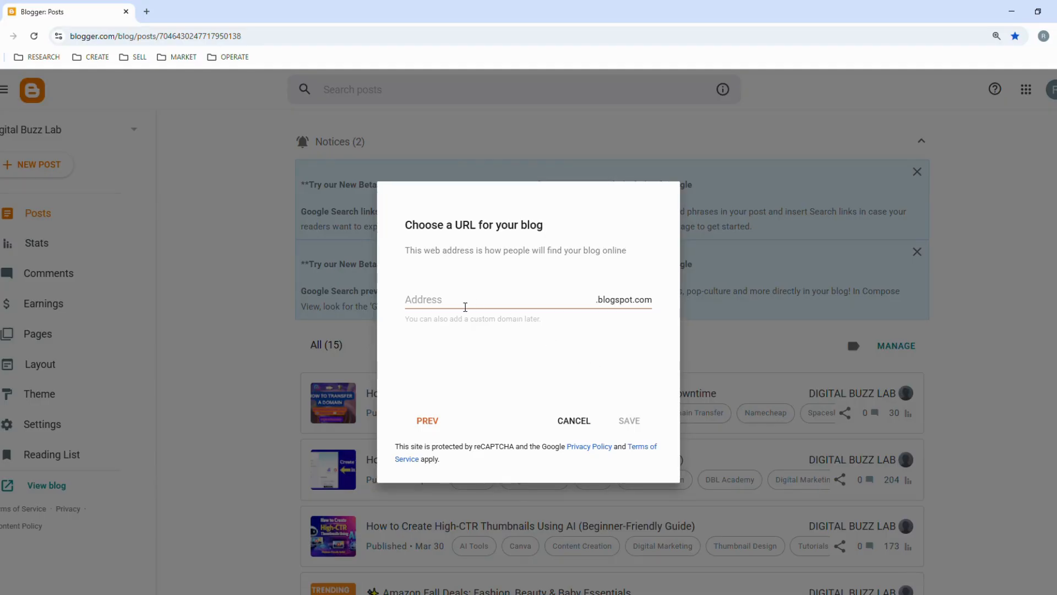
pyautogui.click(463, 304)
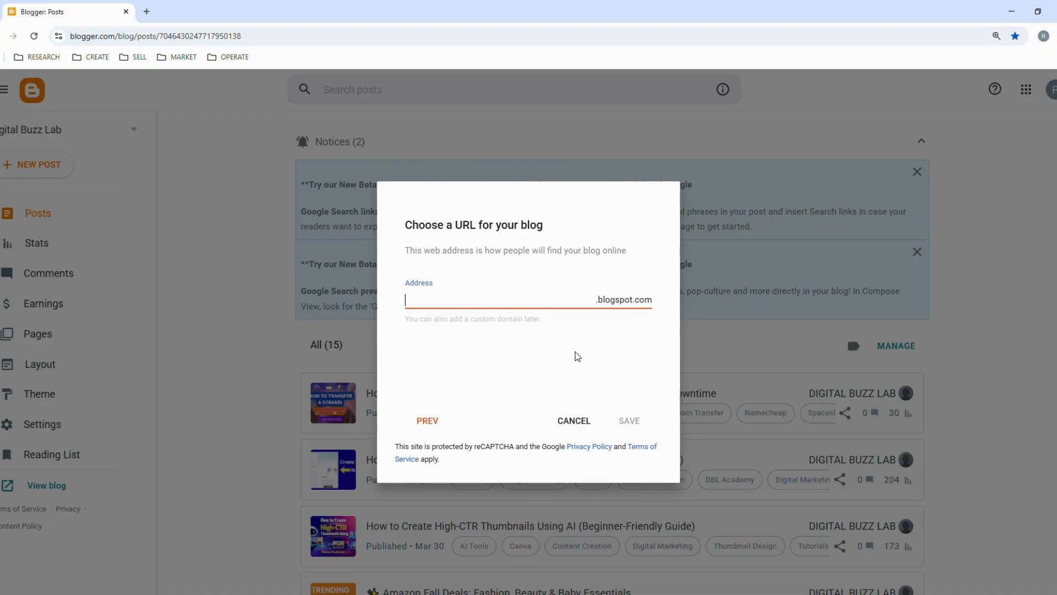
pyautogui.write('dblbloggerdemo')
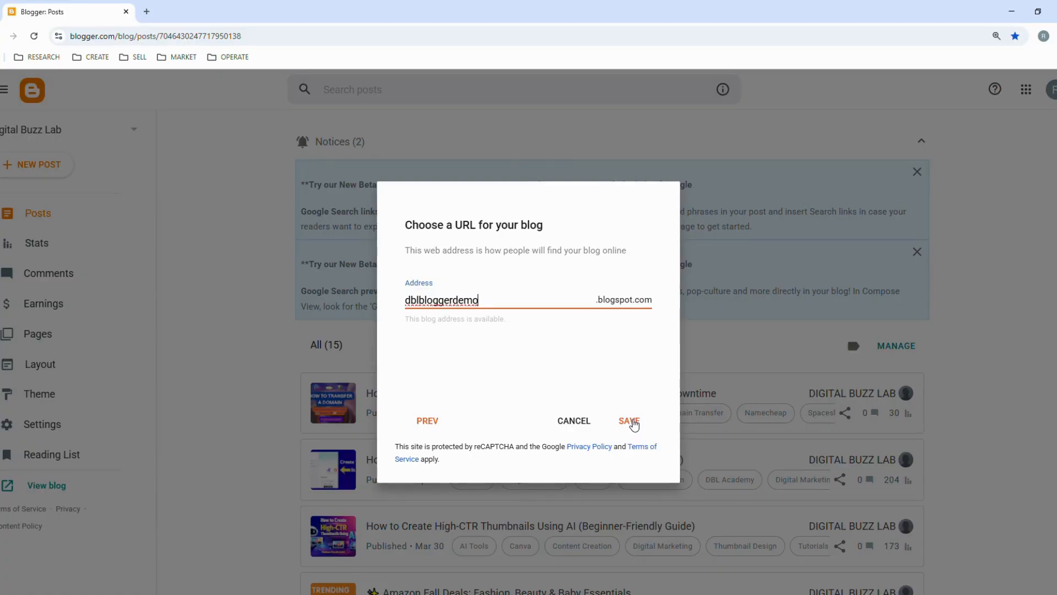
pyautogui.click(632, 421)
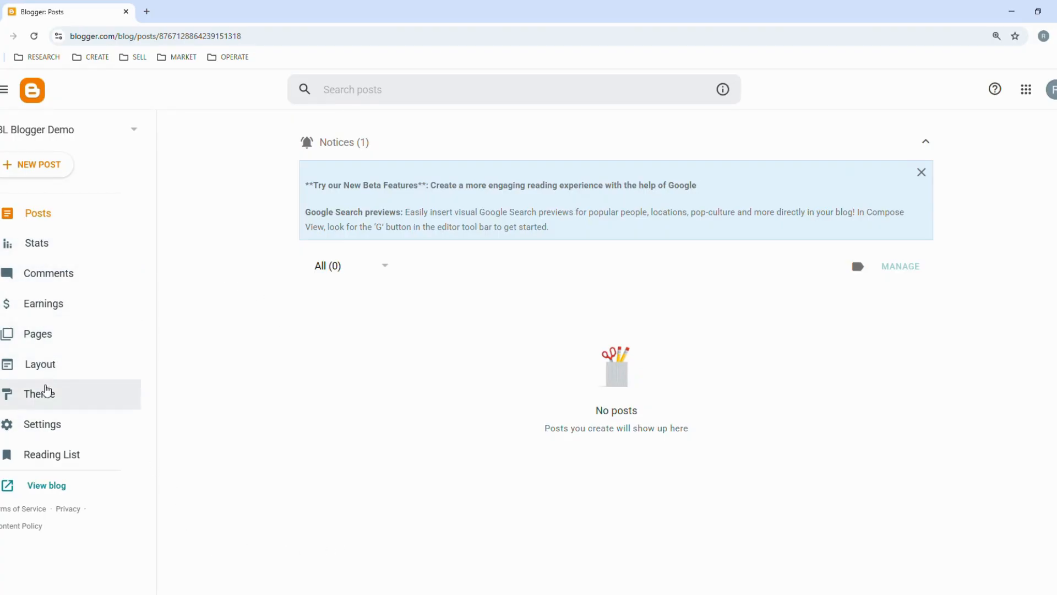
# Open the blog's theme gallery and examine the available theme families and their variants, from Contempo through Travel.
pyautogui.click(44, 396)
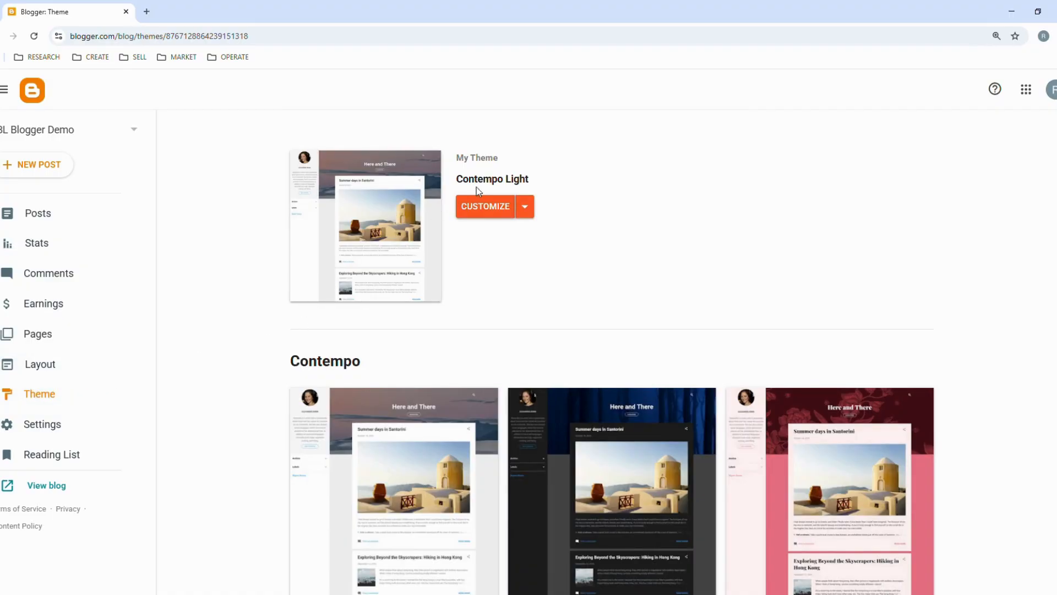
pyautogui.scroll(-2, 481, 221)
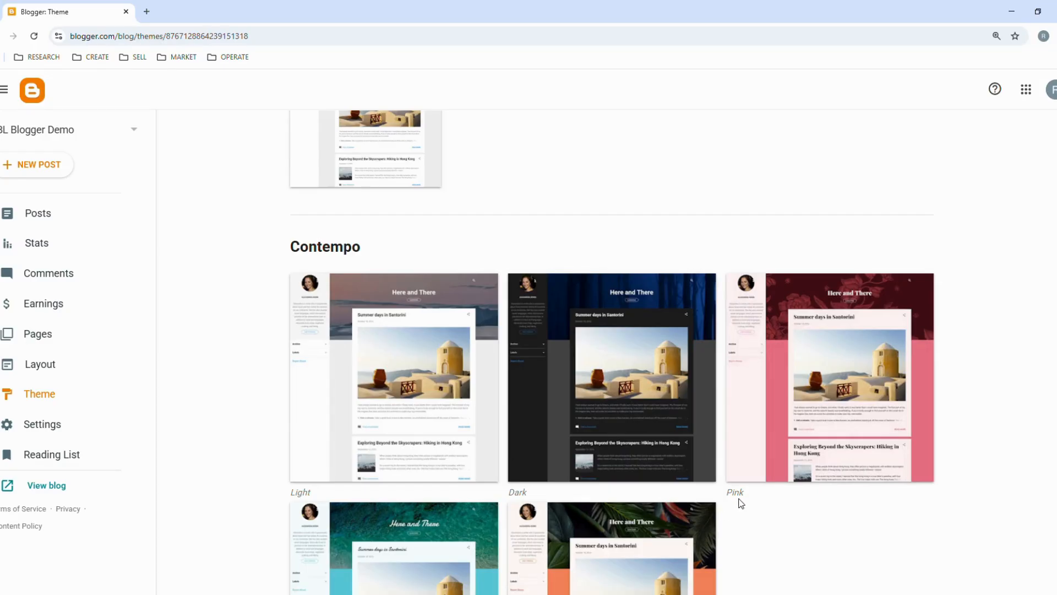
pyautogui.scroll(-3, 740, 503)
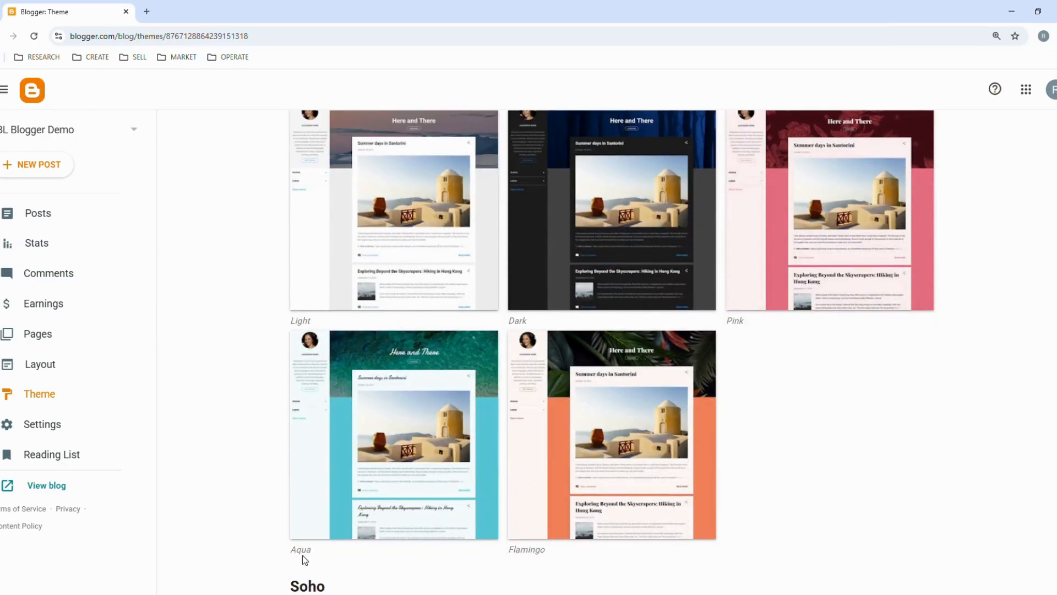
pyautogui.scroll(-4, 352, 424)
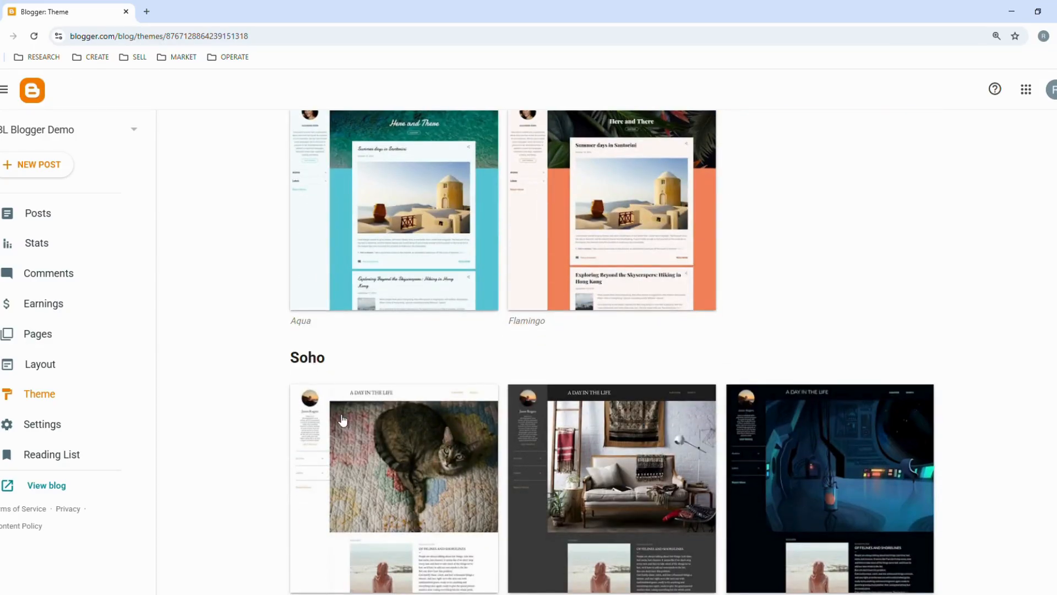
pyautogui.scroll(-3, 341, 424)
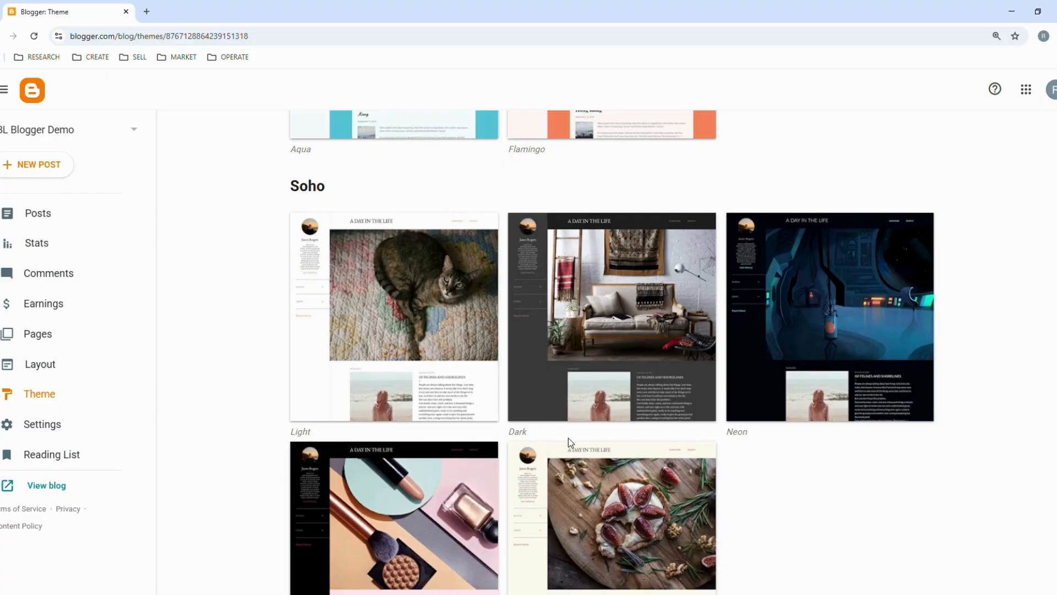
pyautogui.scroll(-3, 493, 430)
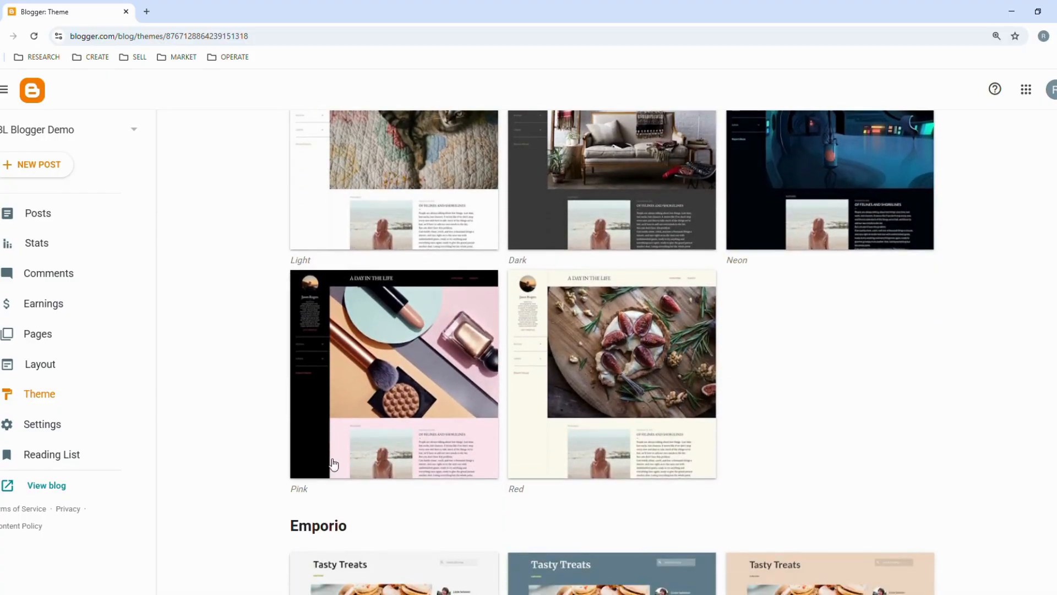
pyautogui.scroll(-4, 448, 431)
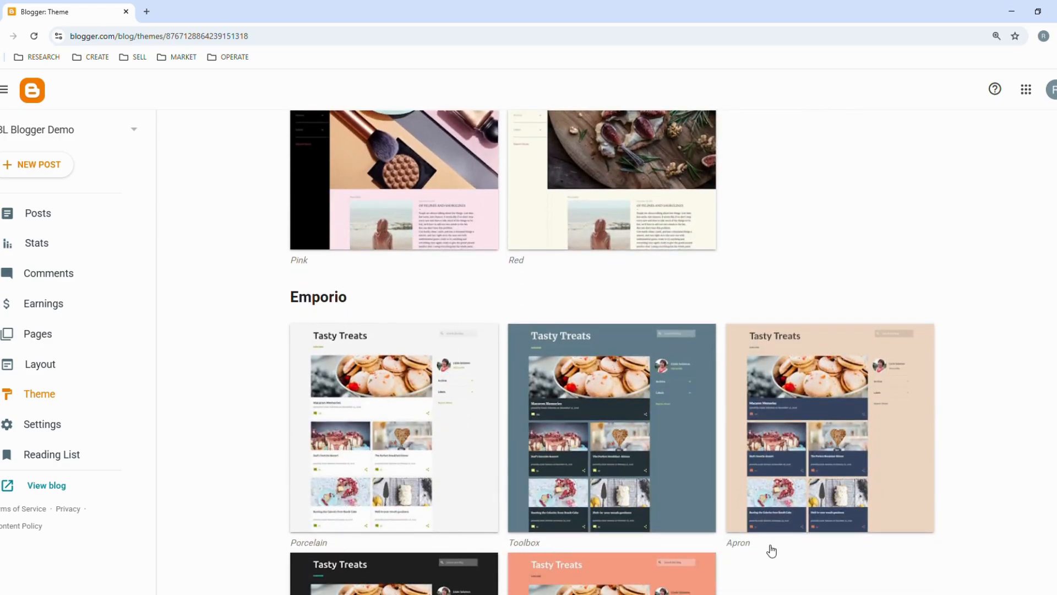
pyautogui.scroll(-3, 649, 471)
pyautogui.scroll(-2, 650, 471)
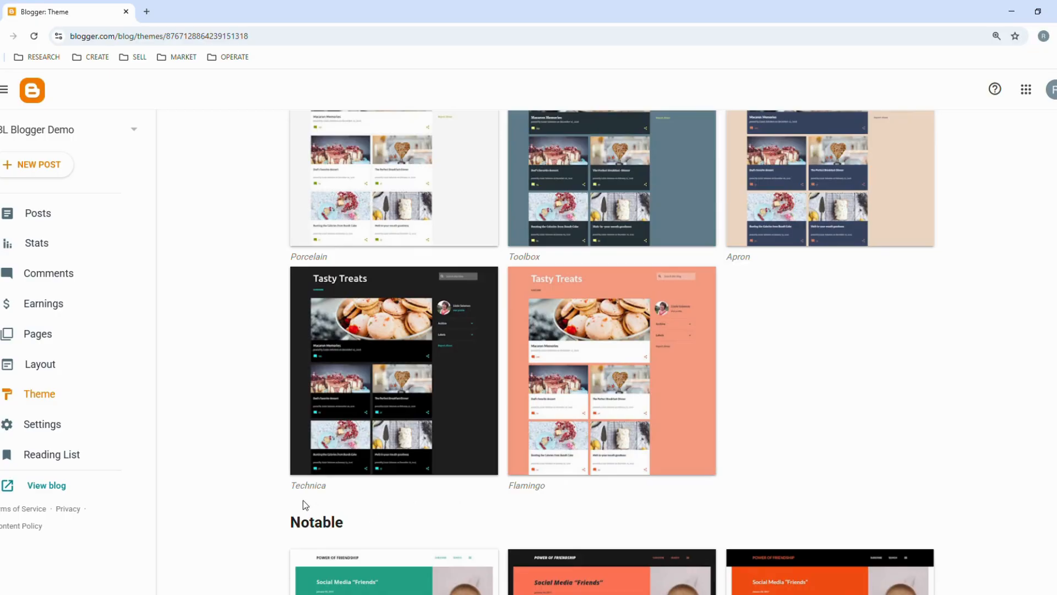
pyautogui.scroll(-5, 498, 471)
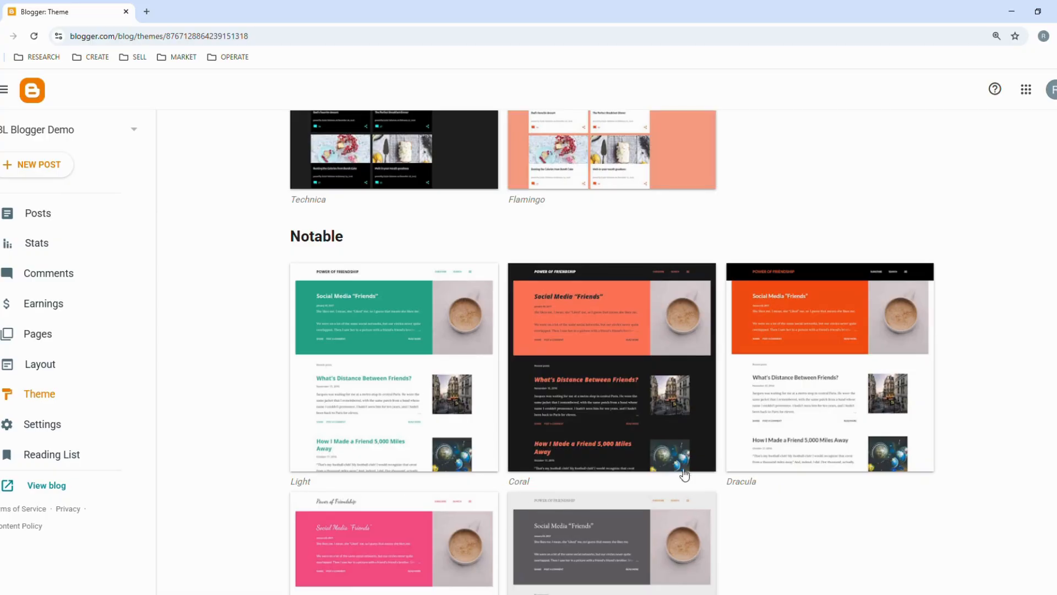
pyautogui.scroll(-5, 590, 407)
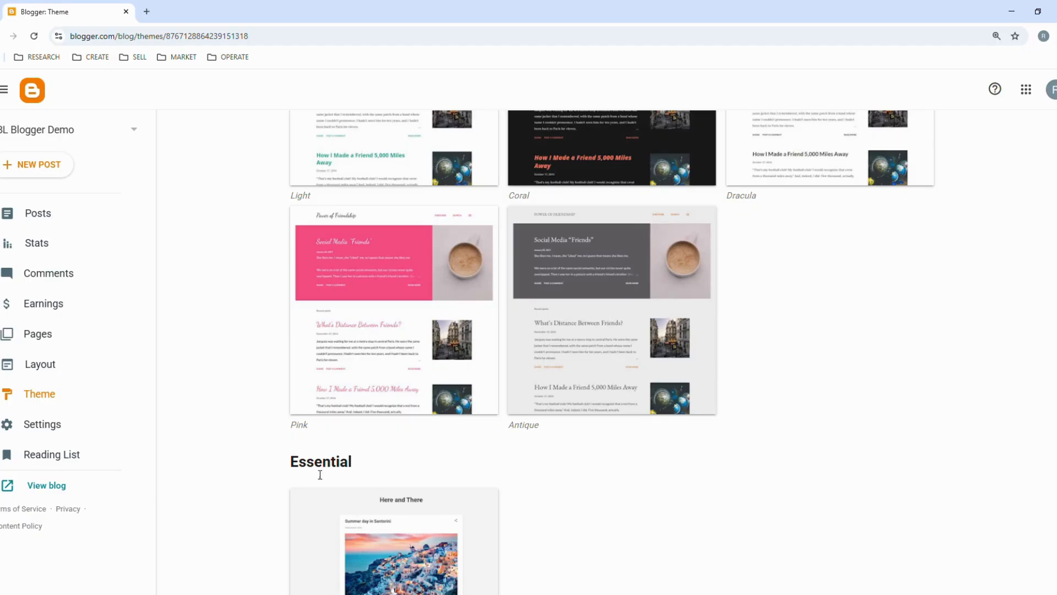
pyautogui.scroll(-5, 320, 474)
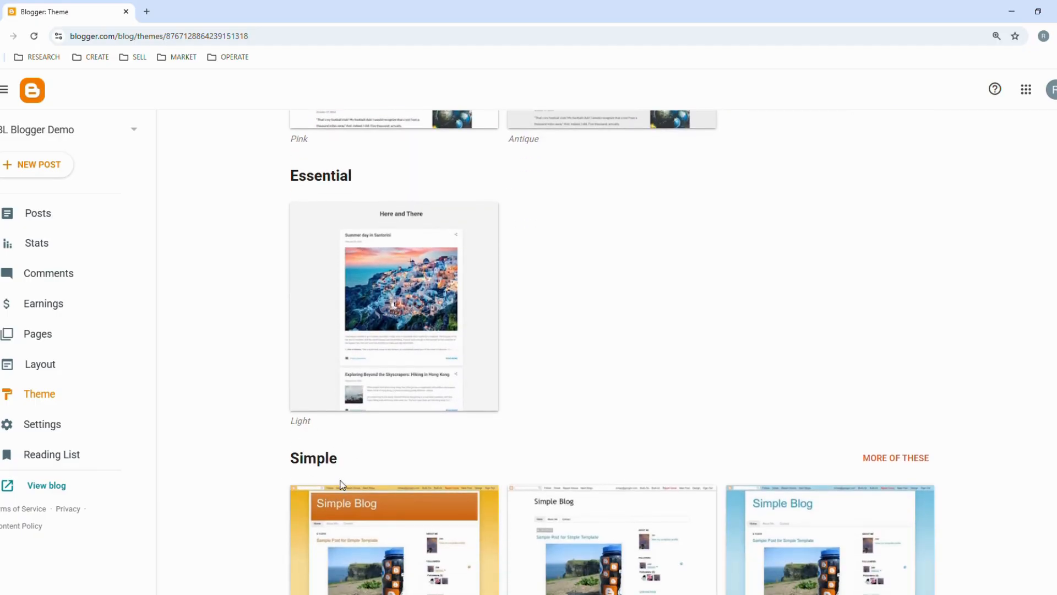
pyautogui.scroll(-4, 330, 475)
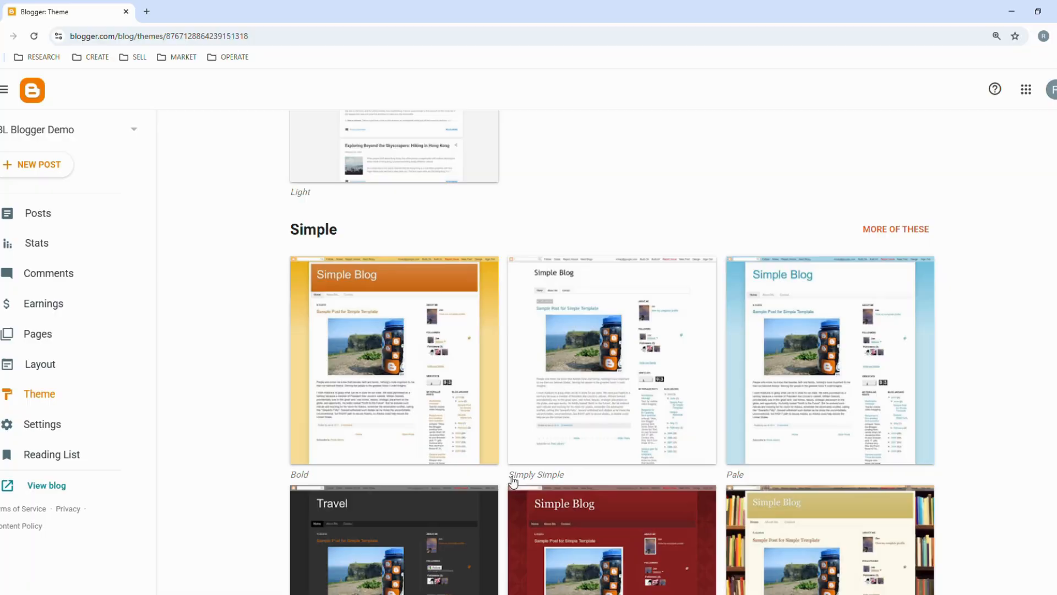
pyautogui.scroll(-4, 341, 410)
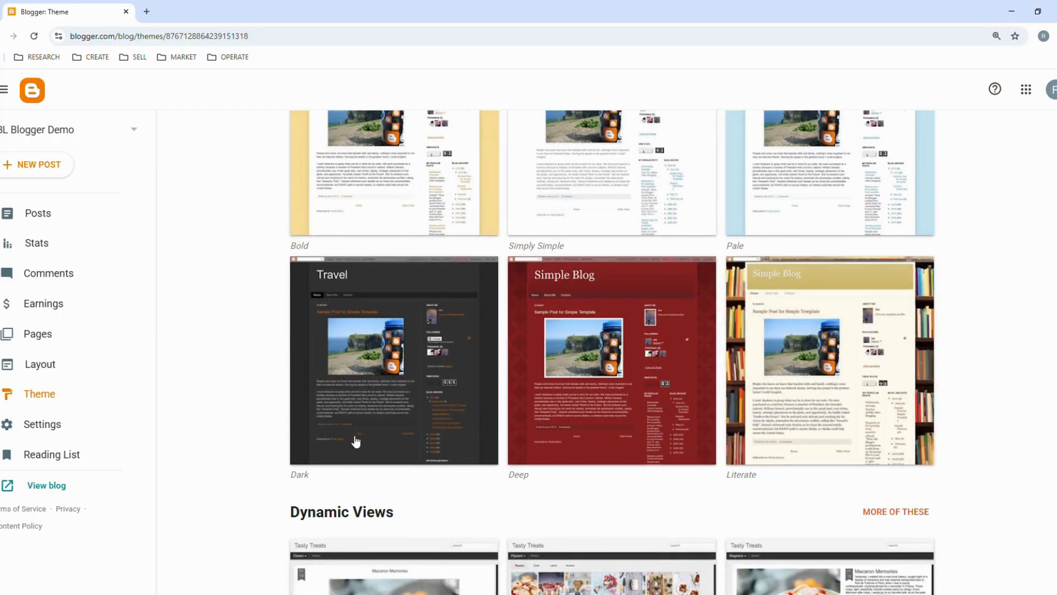
pyautogui.scroll(-3, 354, 440)
pyautogui.scroll(-4, 319, 421)
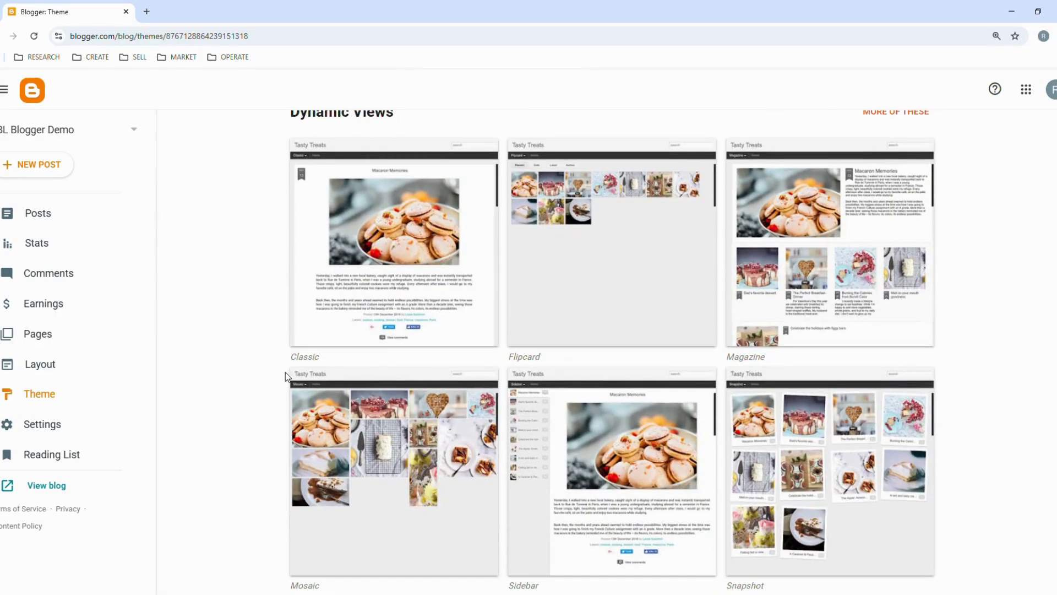
pyautogui.scroll(-3, 321, 464)
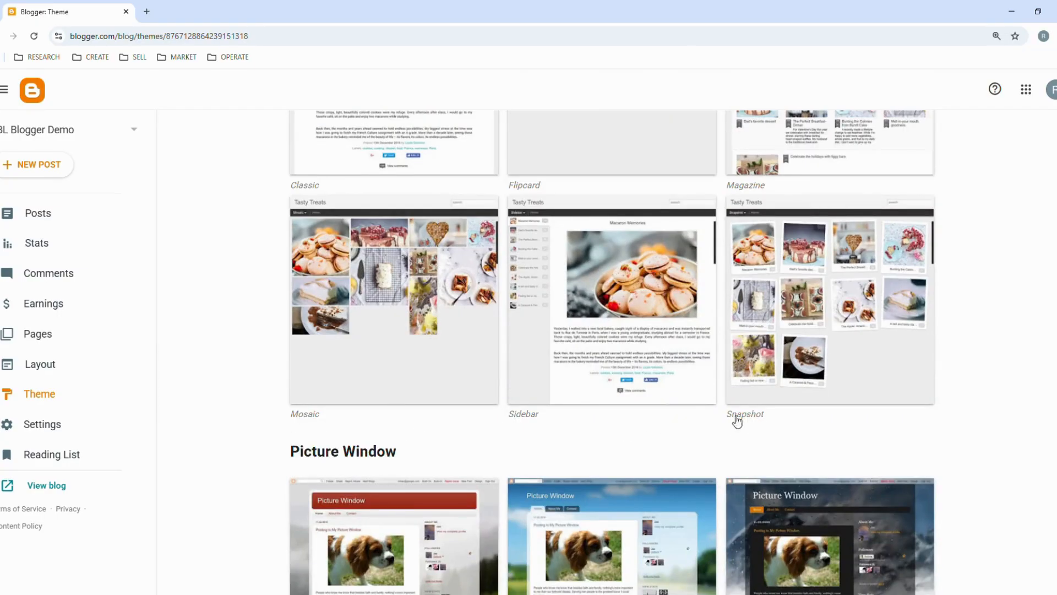
pyautogui.scroll(-3, 307, 316)
pyautogui.scroll(-3, 297, 418)
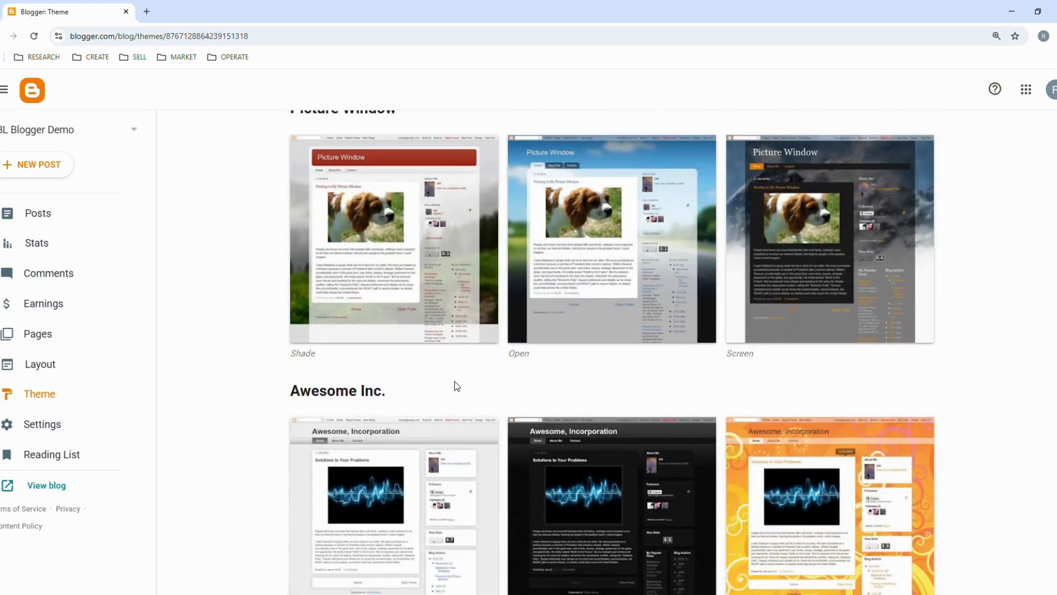
pyautogui.scroll(-4, 455, 386)
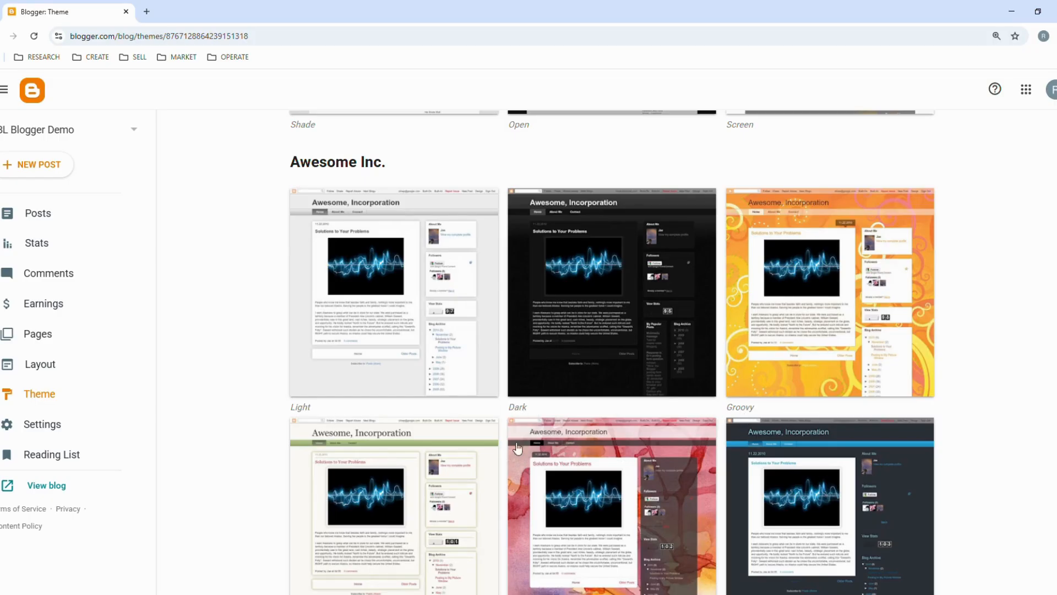
pyautogui.scroll(-4, 517, 448)
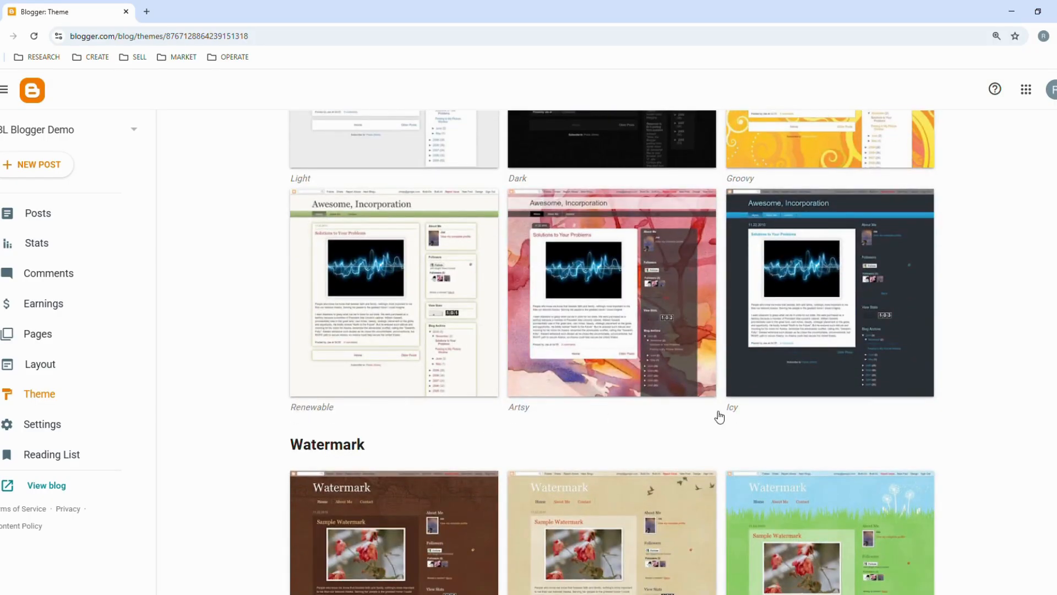
pyautogui.scroll(-4, 283, 446)
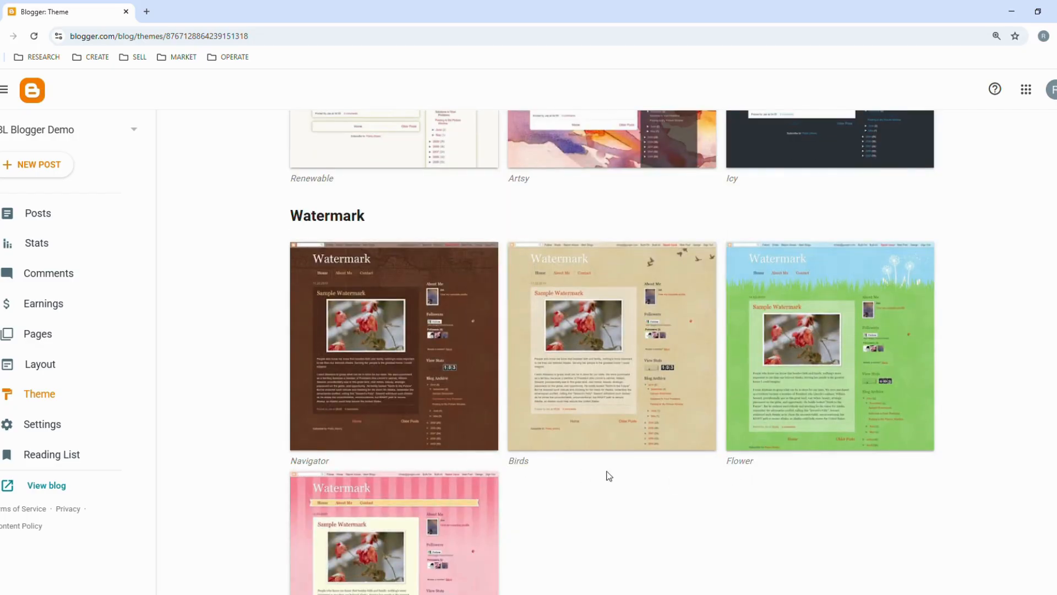
pyautogui.scroll(-4, 609, 475)
pyautogui.scroll(-2, 361, 469)
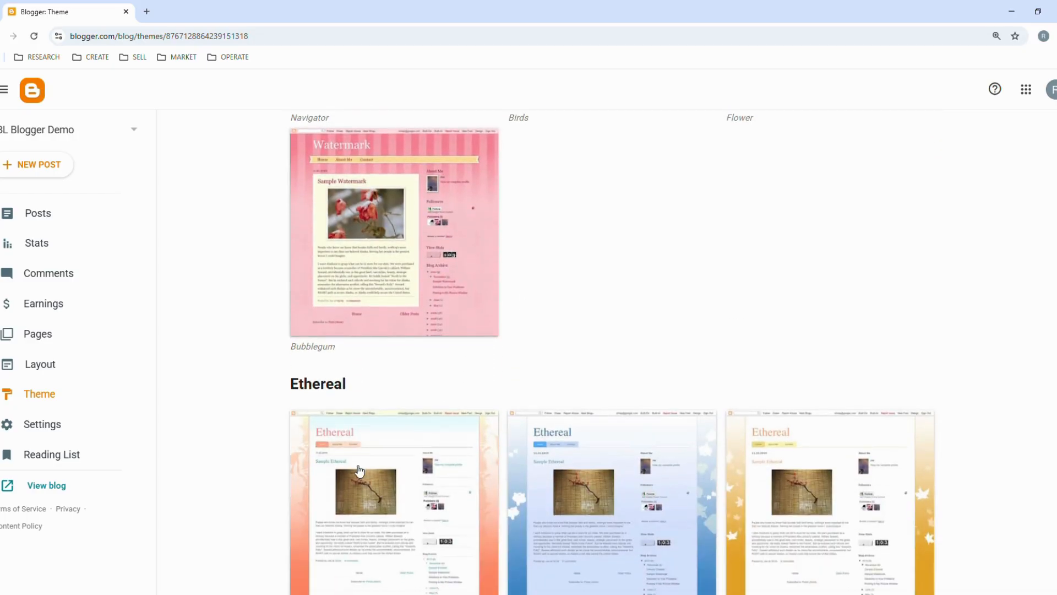
pyautogui.scroll(-4, 339, 435)
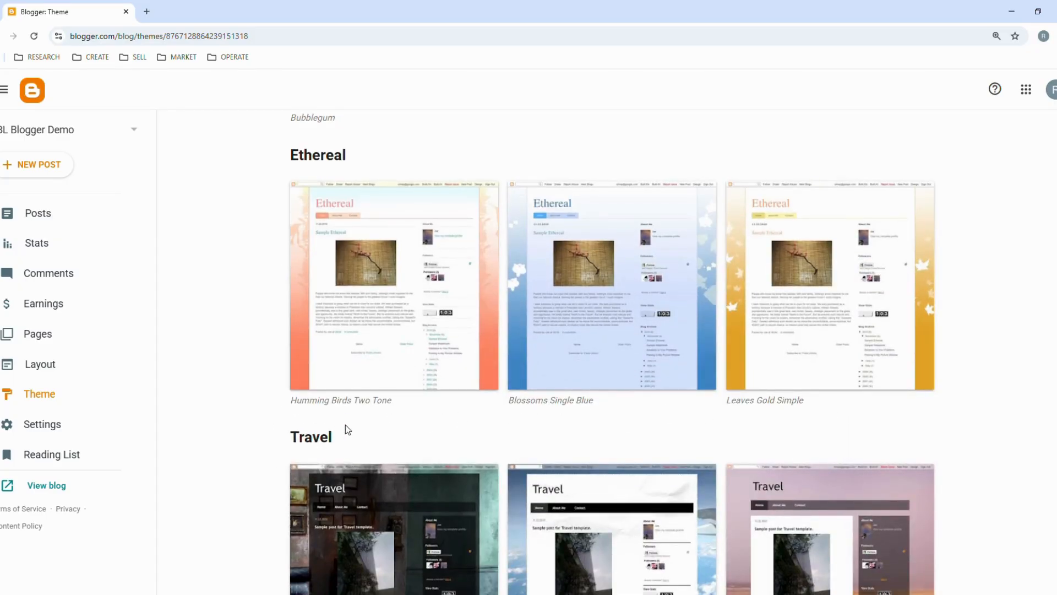
pyautogui.scroll(-4, 399, 456)
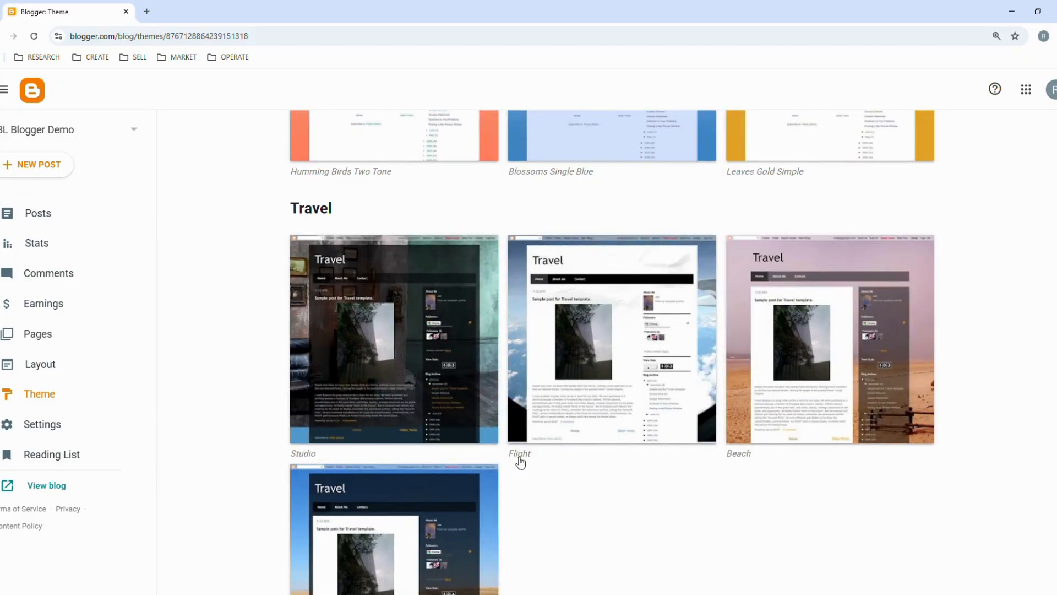
pyautogui.scroll(-2, 738, 467)
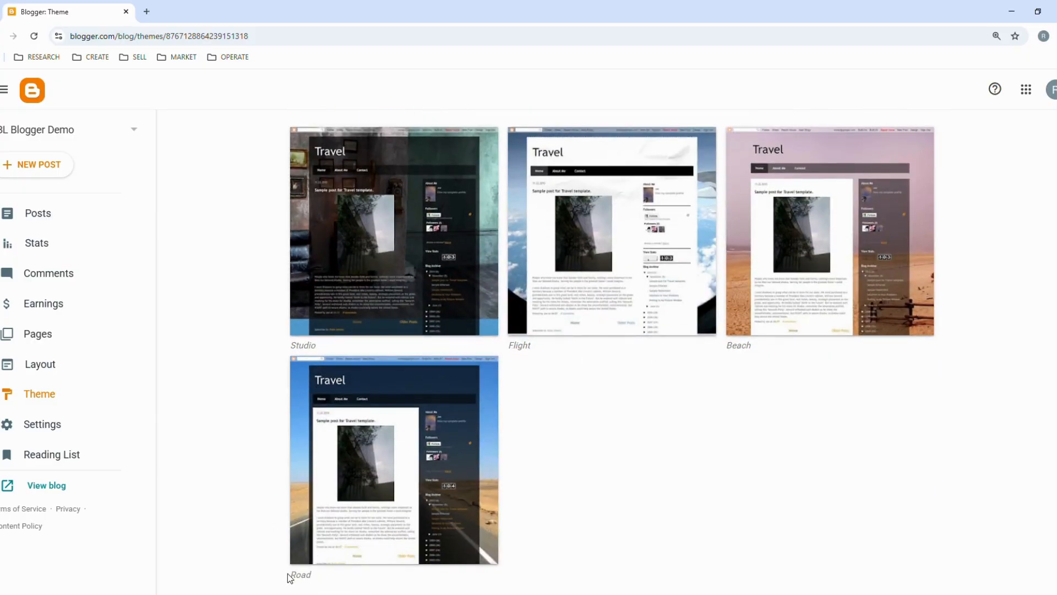
# Open the Aqua variant of the Contempo theme from the gallery.
pyautogui.scroll(3, 380, 473)
pyautogui.scroll(15, 385, 465)
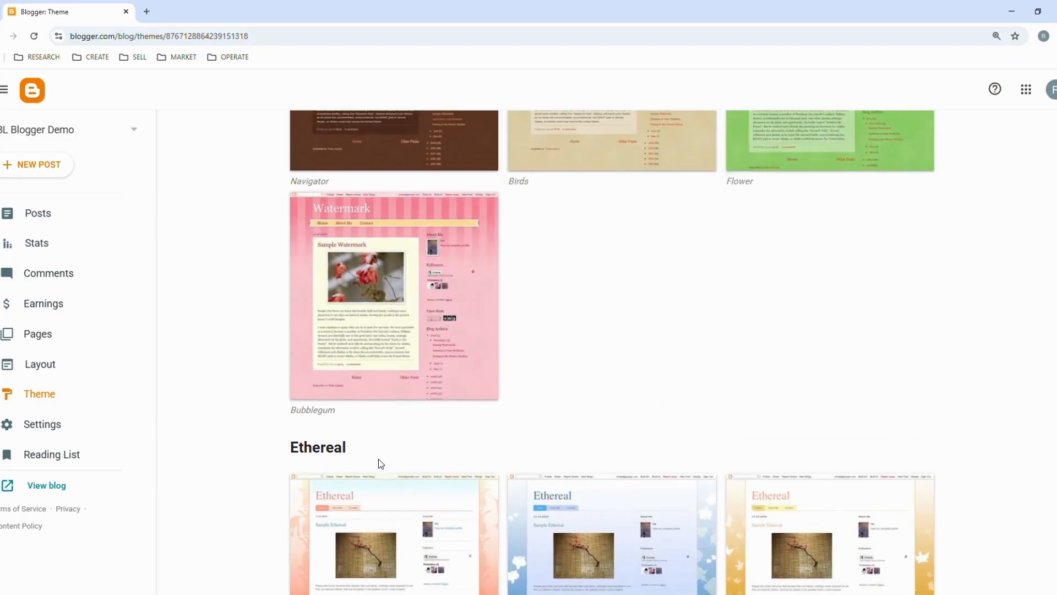
pyautogui.scroll(18, 384, 464)
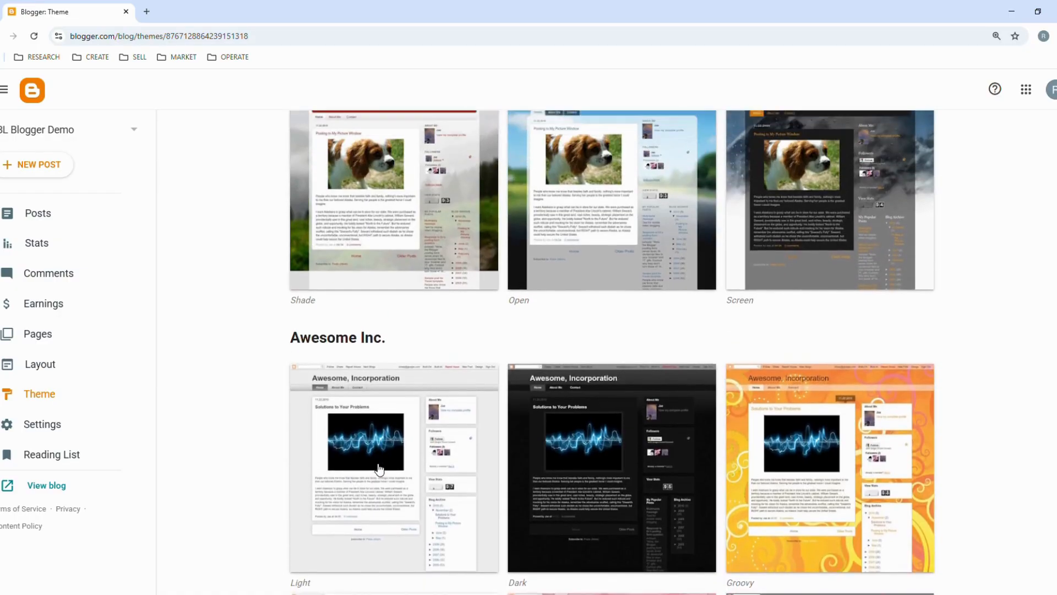
pyautogui.scroll(17, 377, 470)
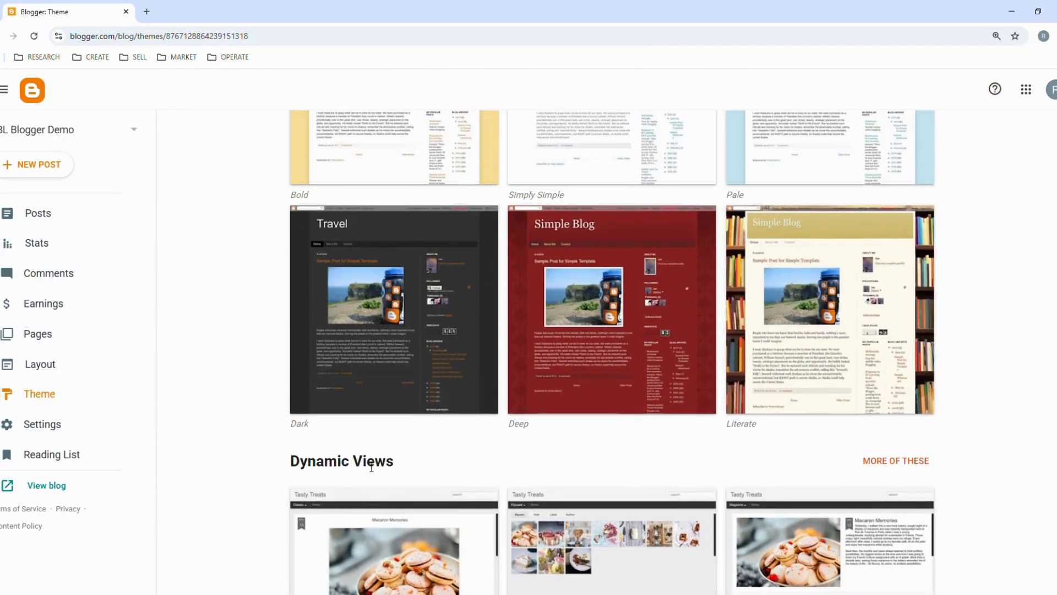
pyautogui.scroll(16, 374, 470)
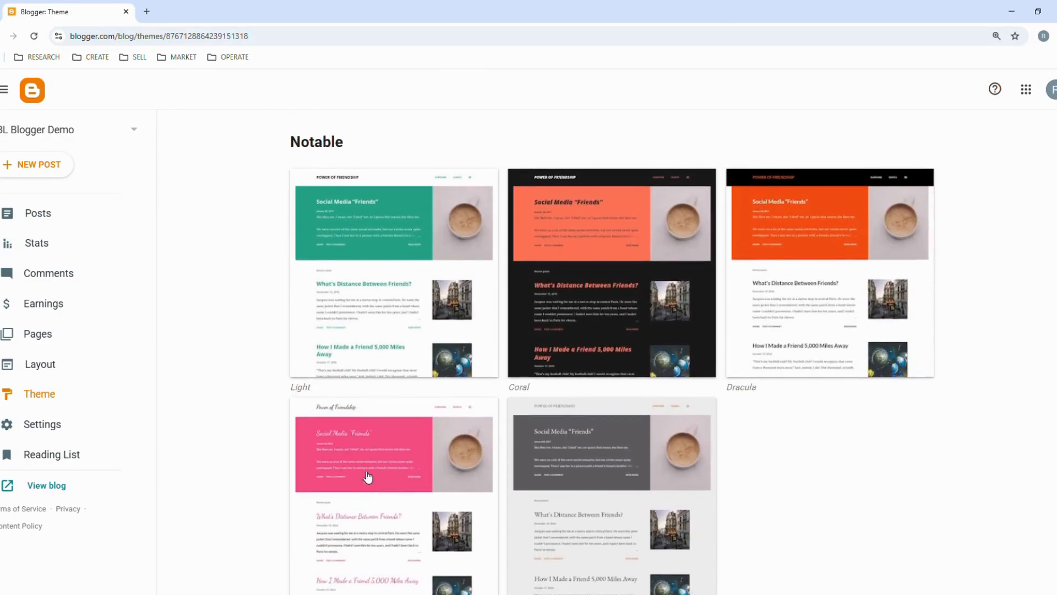
pyautogui.scroll(12, 372, 465)
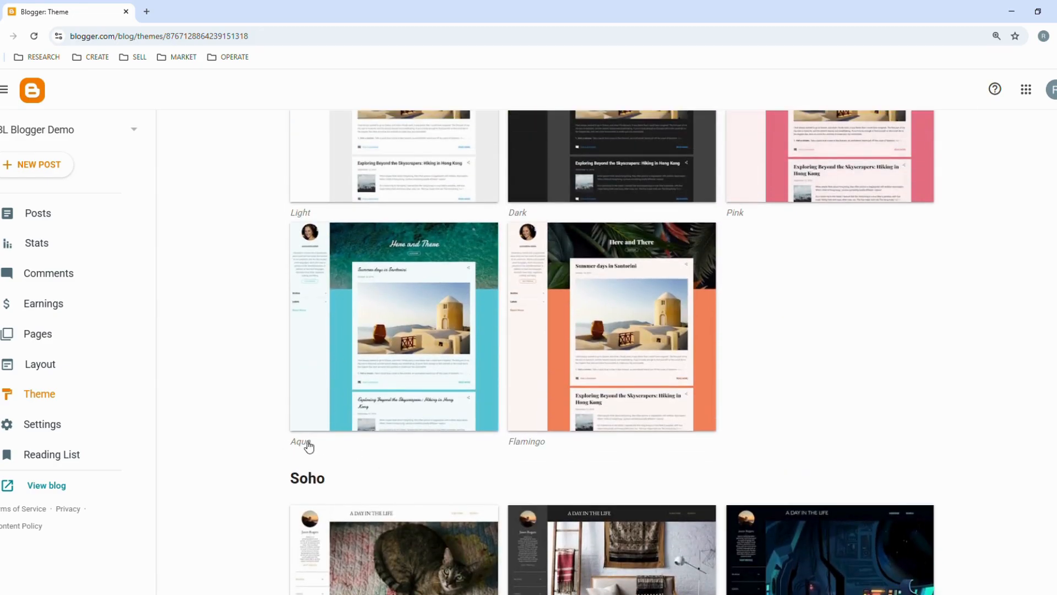
pyautogui.scroll(5, 386, 326)
pyautogui.scroll(-6, 387, 327)
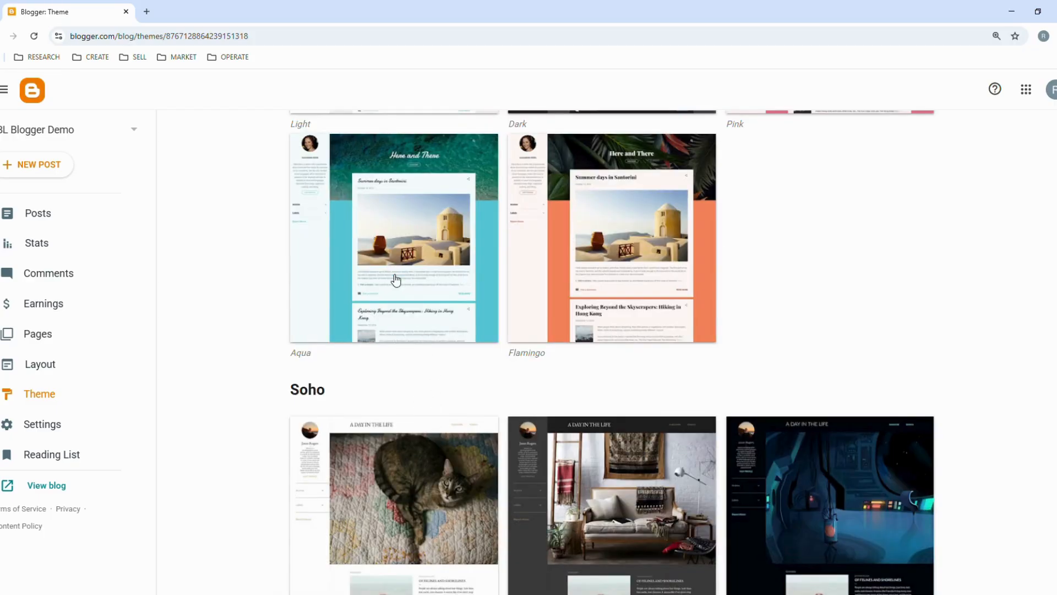
pyautogui.click(396, 240)
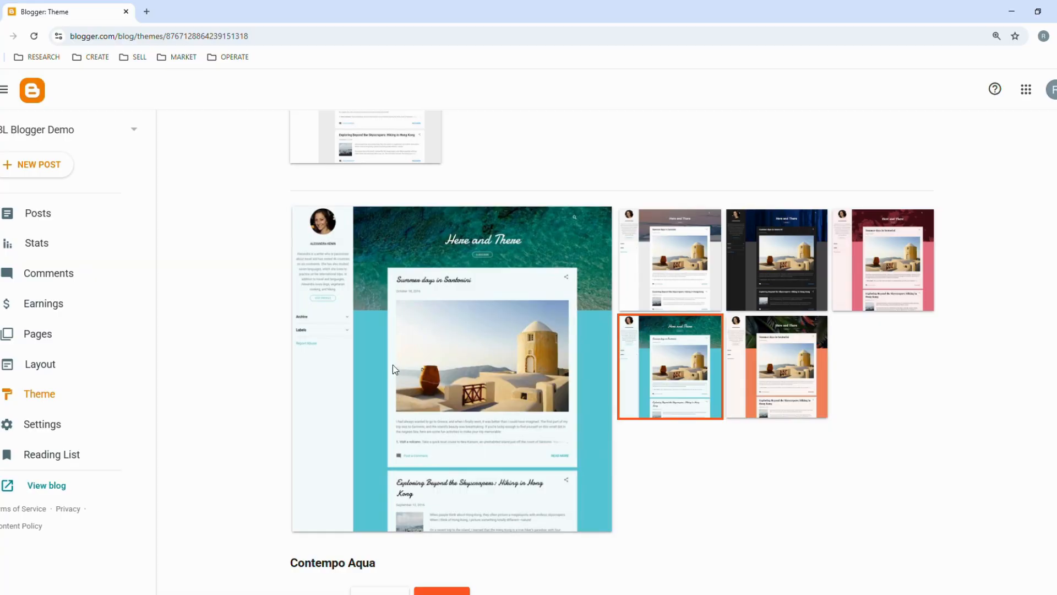
# Apply the Contempo Aqua theme to the blog, both from the gallery and from its full-page preview.
pyautogui.scroll(-4, 417, 355)
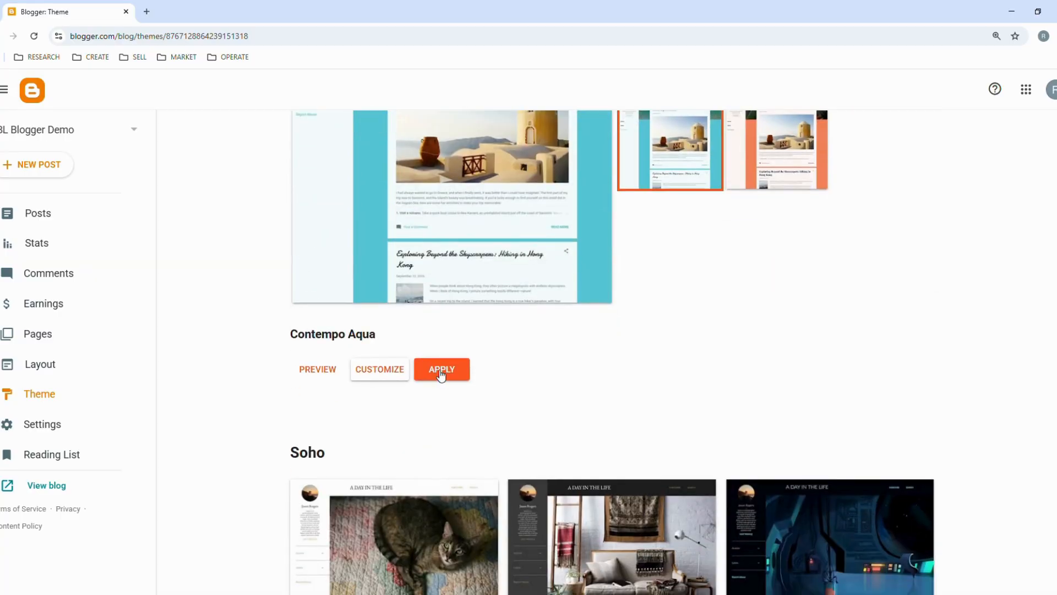
pyautogui.click(442, 369)
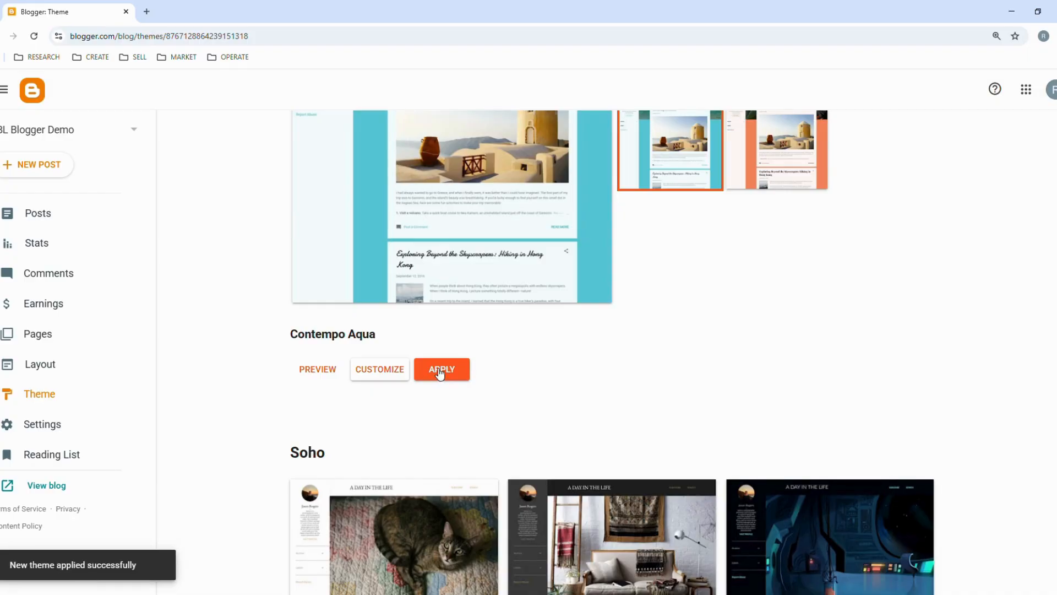
pyautogui.click(309, 370)
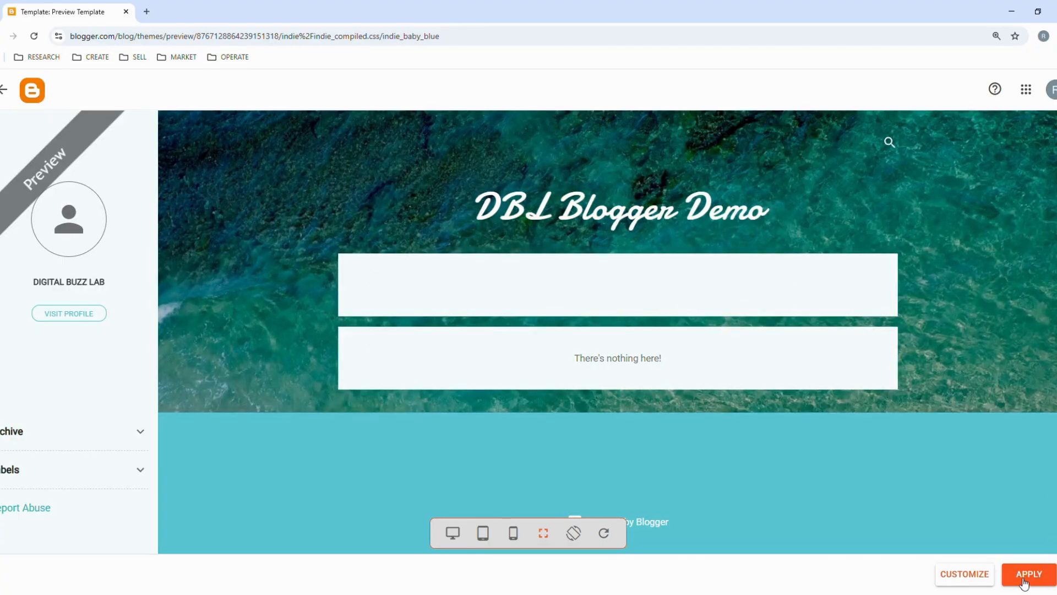
pyautogui.click(1027, 574)
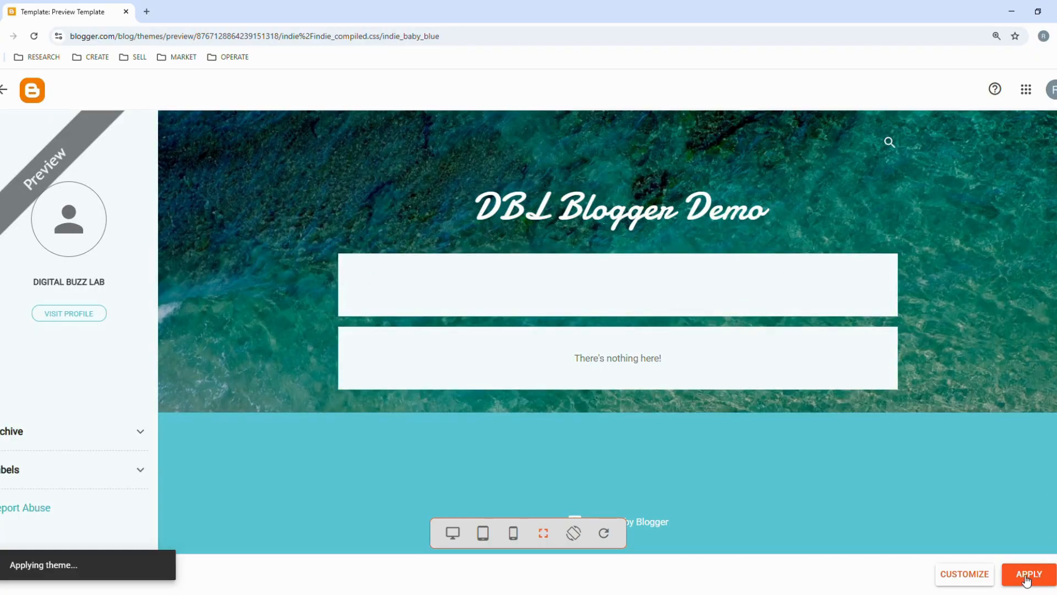
pyautogui.scroll(-2, 902, 283)
pyautogui.scroll(-1, 901, 283)
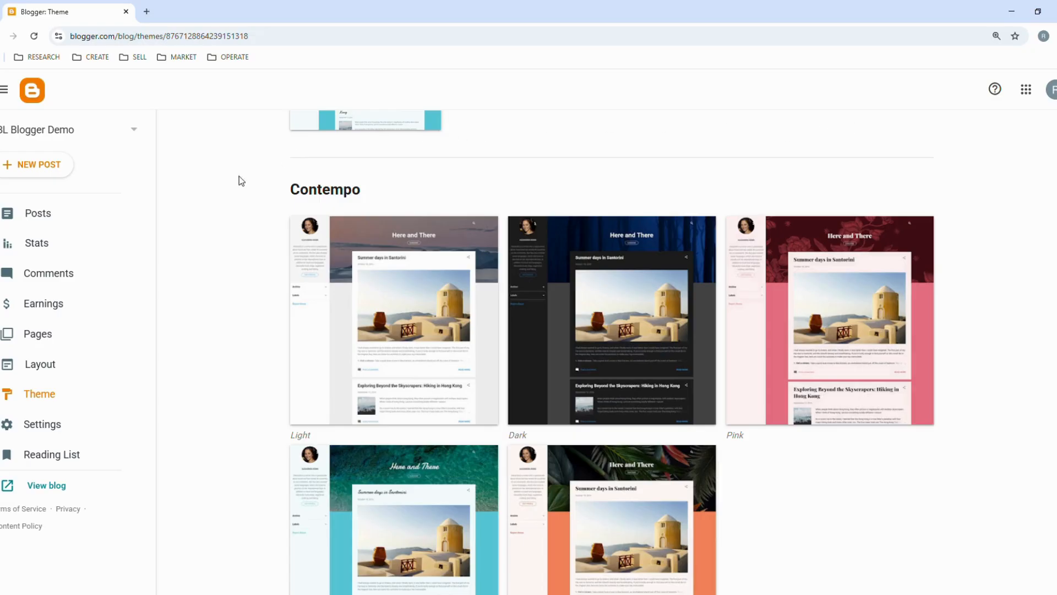
# Check the blog's posts page and examine the additional options of the current theme.
pyautogui.click(37, 213)
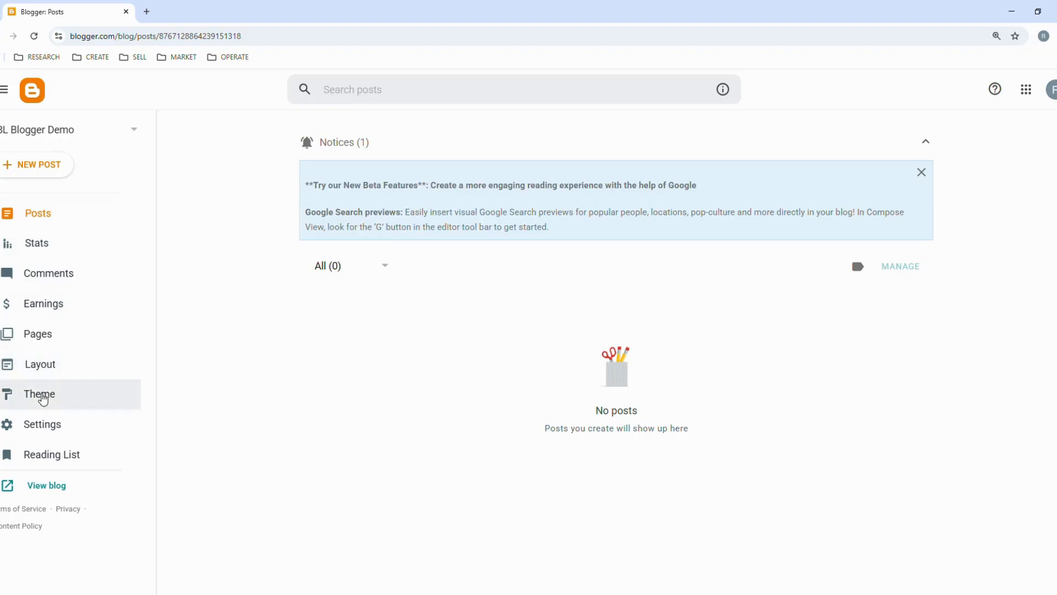
pyautogui.click(40, 395)
pyautogui.click(526, 208)
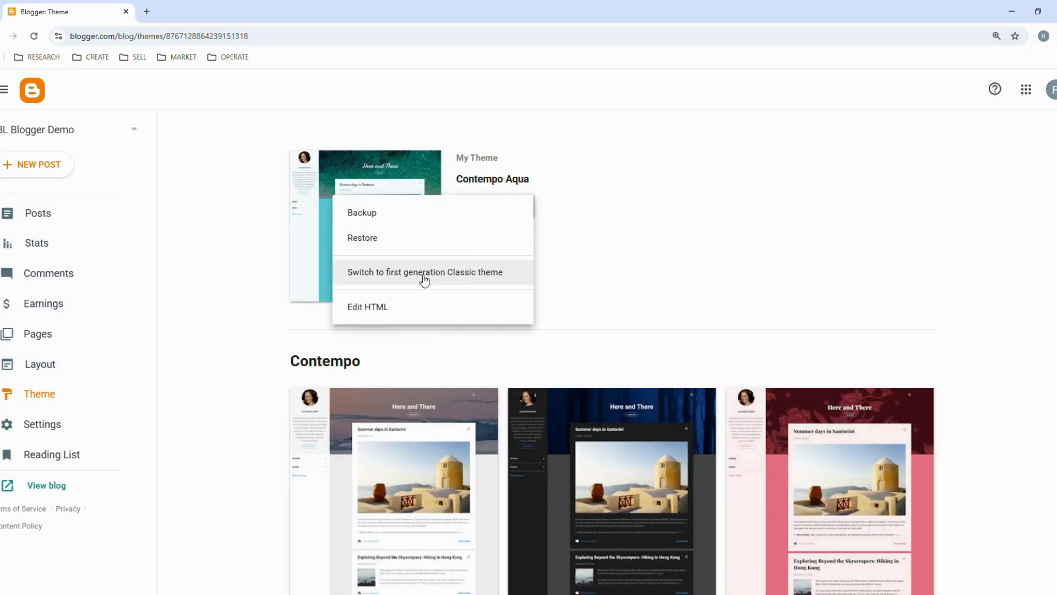
pyautogui.doubleClick(600, 294)
pyautogui.click(185, 89)
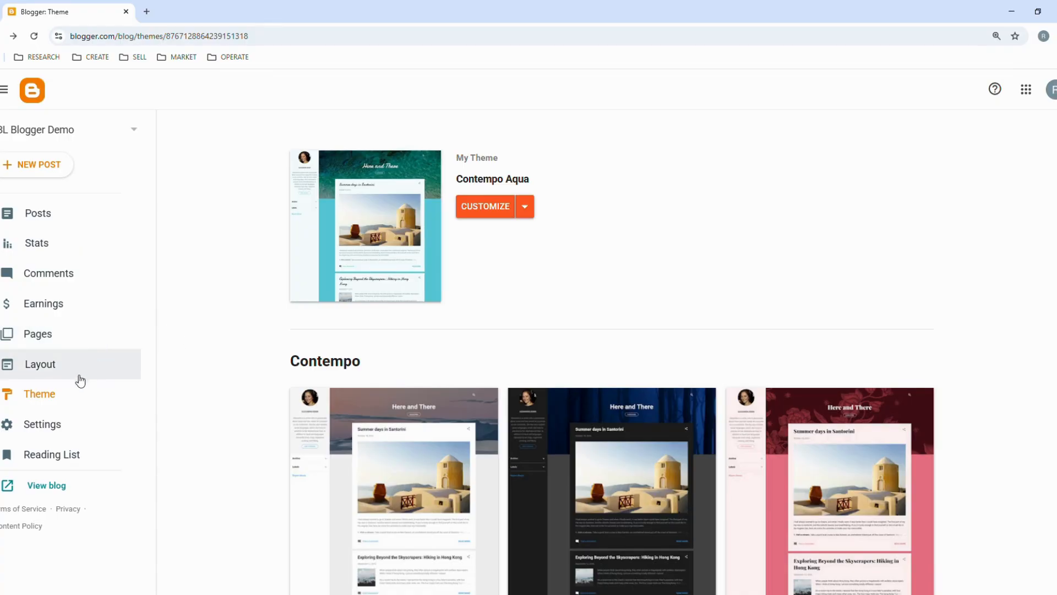
# View the live blog with the Contempo Aqua theme, close it and look over the theme gallery.
pyautogui.click(53, 487)
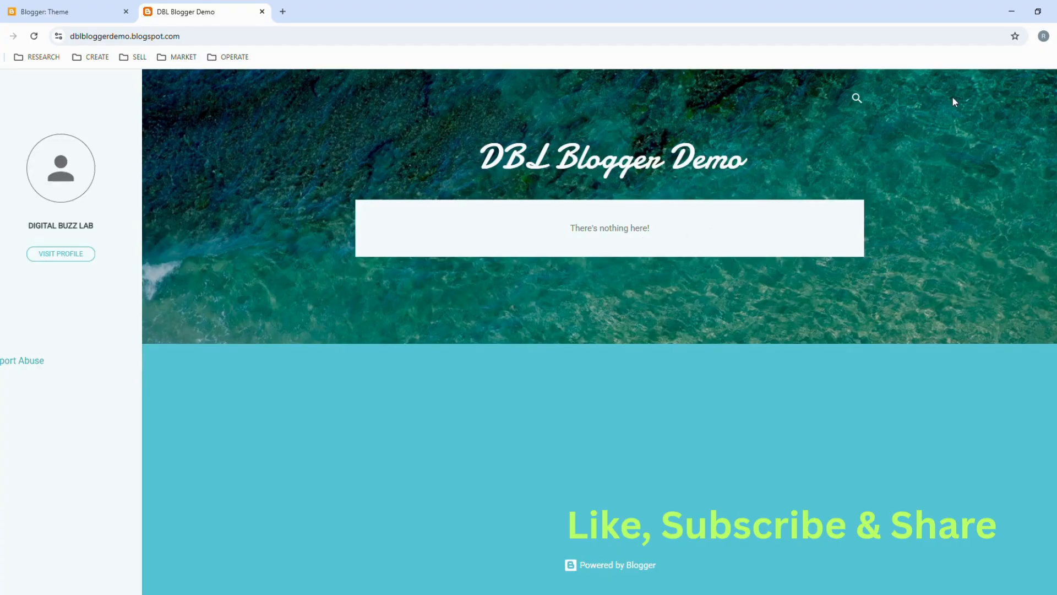
pyautogui.hotkey('ctrl', 'w')
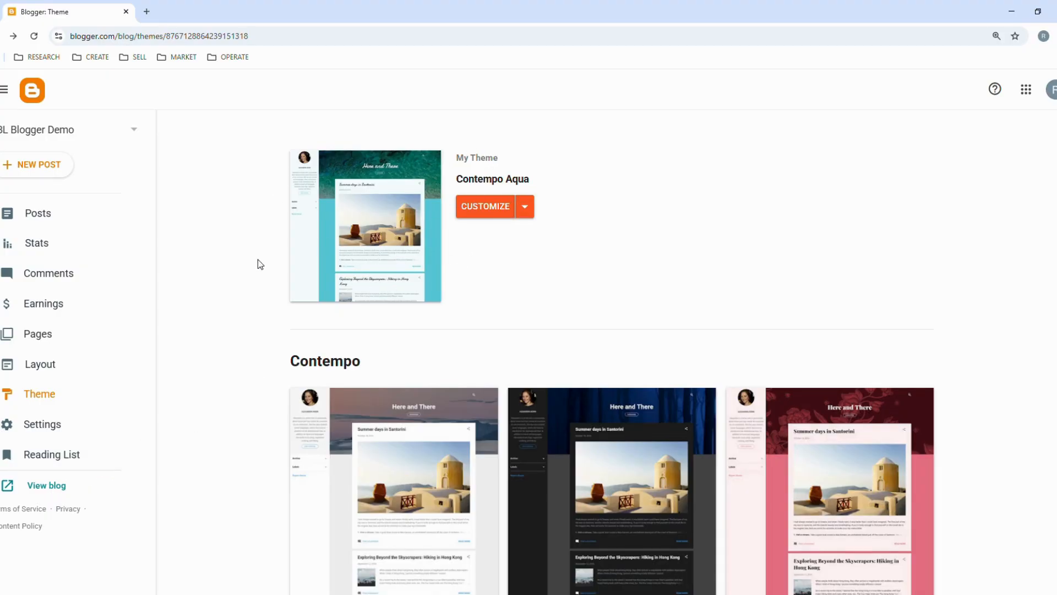
pyautogui.scroll(-8, 258, 264)
pyautogui.scroll(6, 323, 252)
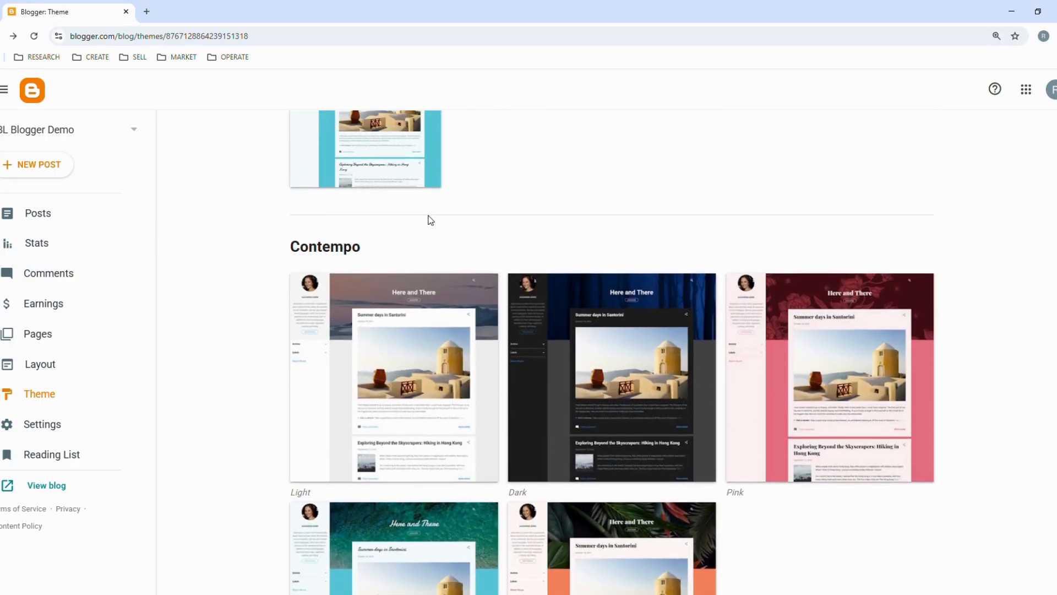
pyautogui.scroll(1, 431, 220)
# Create a new post with the four-paragraph text beginning "Welcome to my first Blogger website!" and ending "inspires you to create your own website.".
pyautogui.click(41, 165)
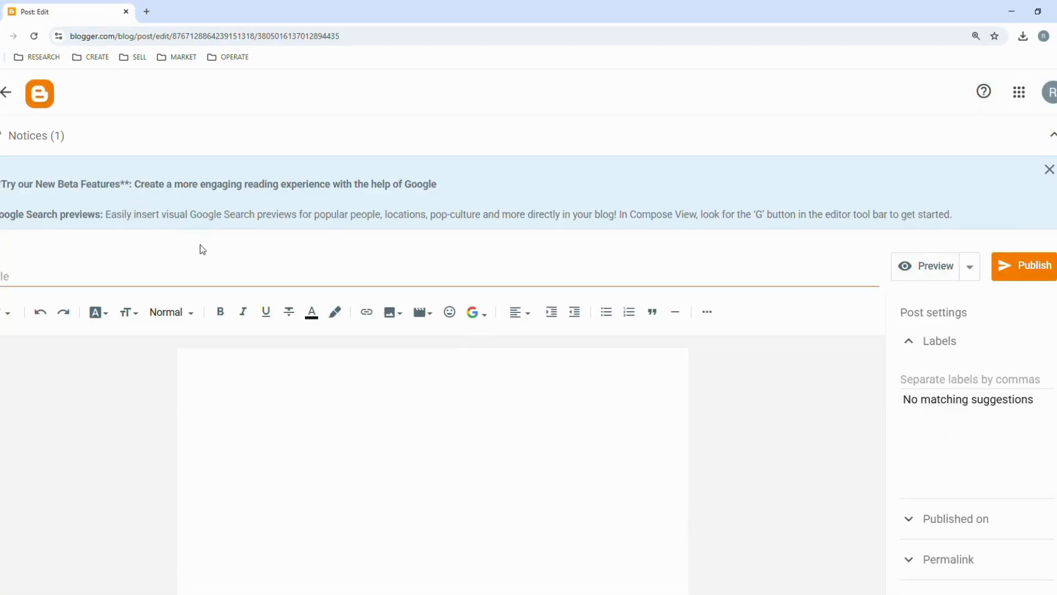
pyautogui.click(239, 280)
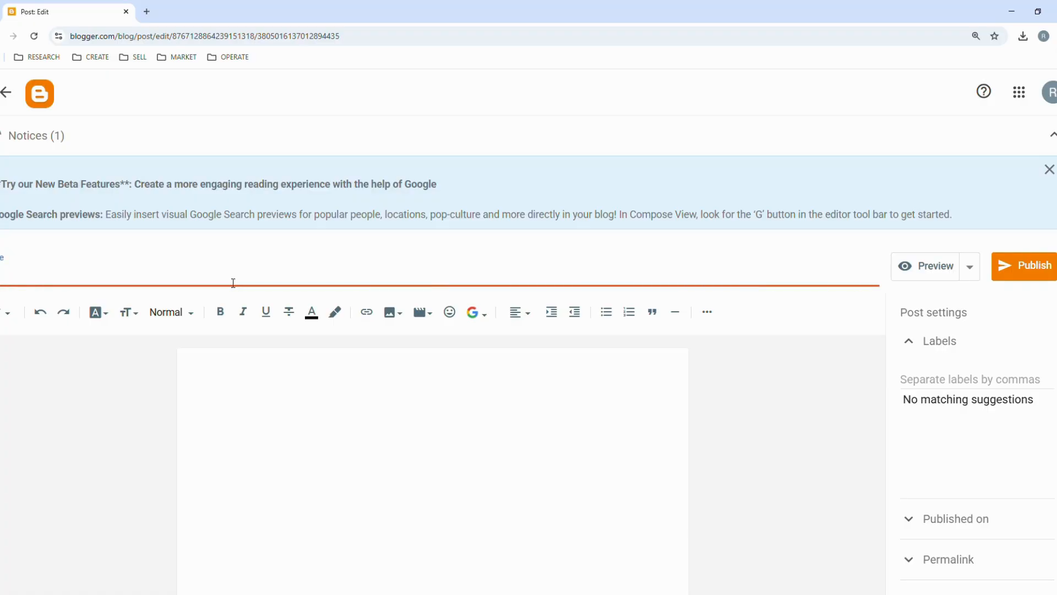
pyautogui.click(254, 439)
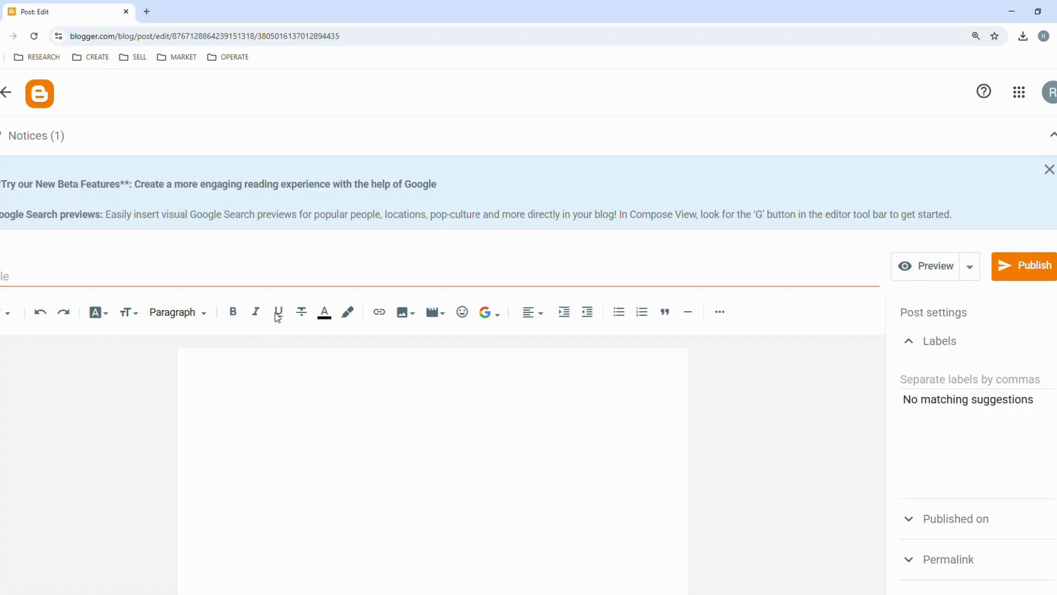
pyautogui.write("Welcome to my first Blogger website! This website was created as part of a step-by-step tutorial to demonstrate how easy it is to build a free website using Google Blogger. Whether you're starting a personal blog, a ministry website, or a small business website, Blogger provides a simple and reliable platform to publish your ideas online. Thank you for visiting, and I hope this tutorial inspires you to create your own website.")
# Title the post "My First Blogger Website".
pyautogui.click(136, 285)
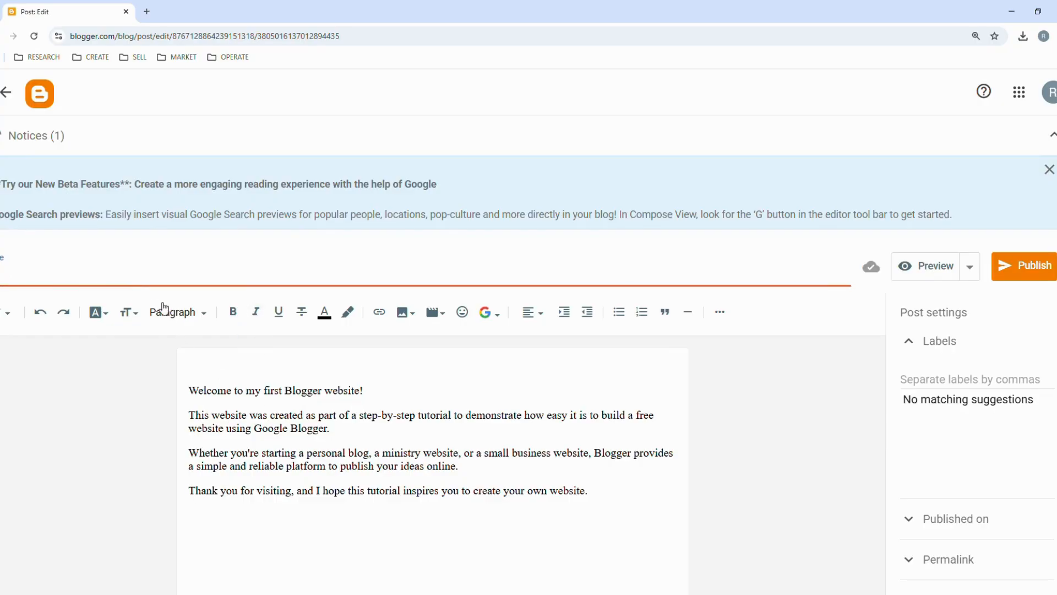
pyautogui.write('My First Blogger W')
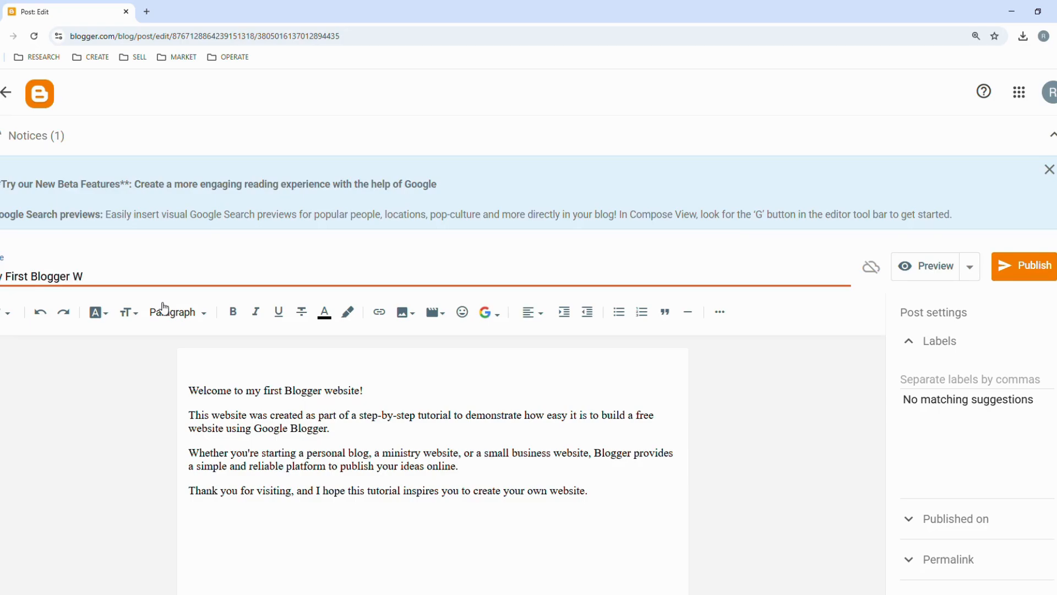
pyautogui.write('ebsite')
pyautogui.click(363, 454)
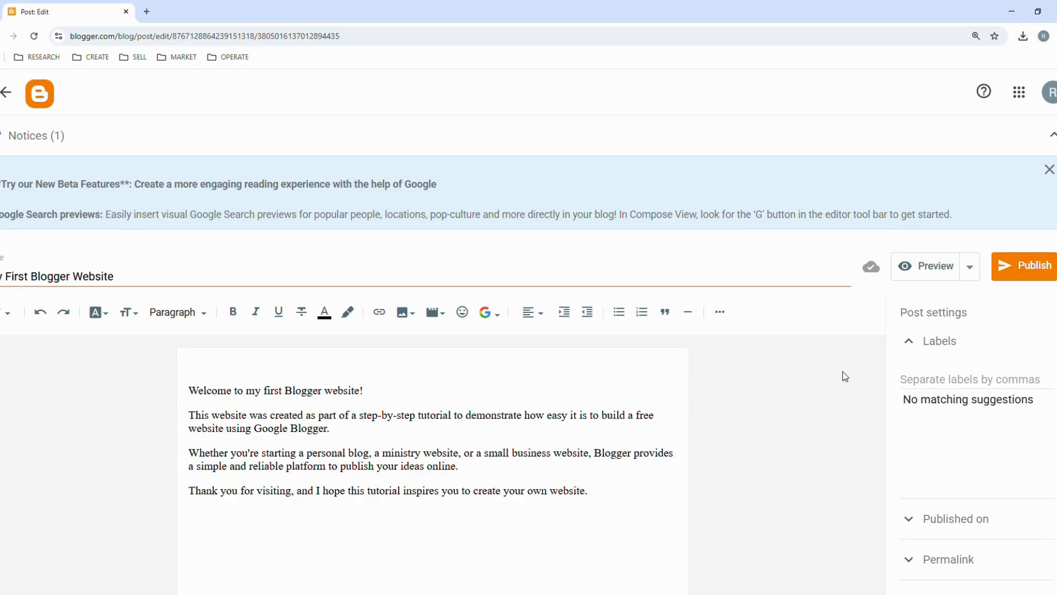
# Preview the draft post and return to the post editor.
pyautogui.click(936, 267)
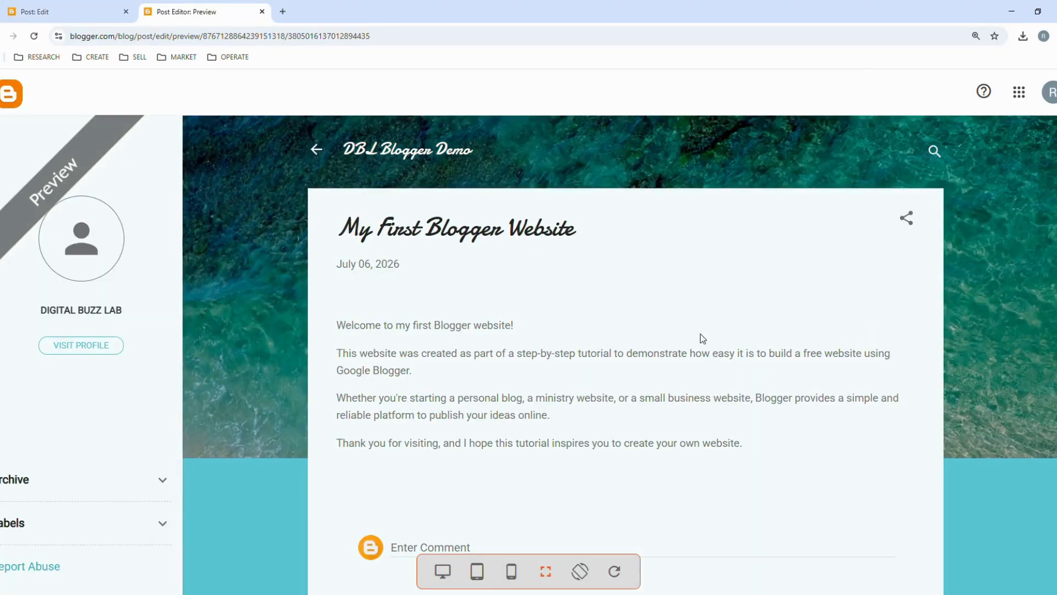
pyautogui.click(38, 11)
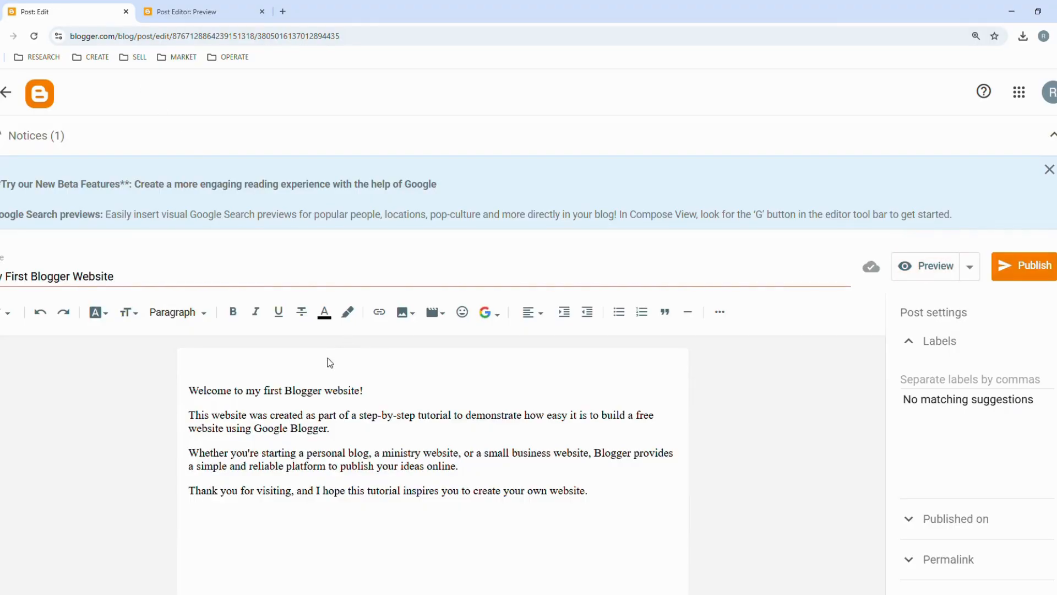
# Add two blank lines above the post's opening text and insert the "Welcome to My First Blogger Website" laptop image there.
pyautogui.press('Return')
pyautogui.press('Return')
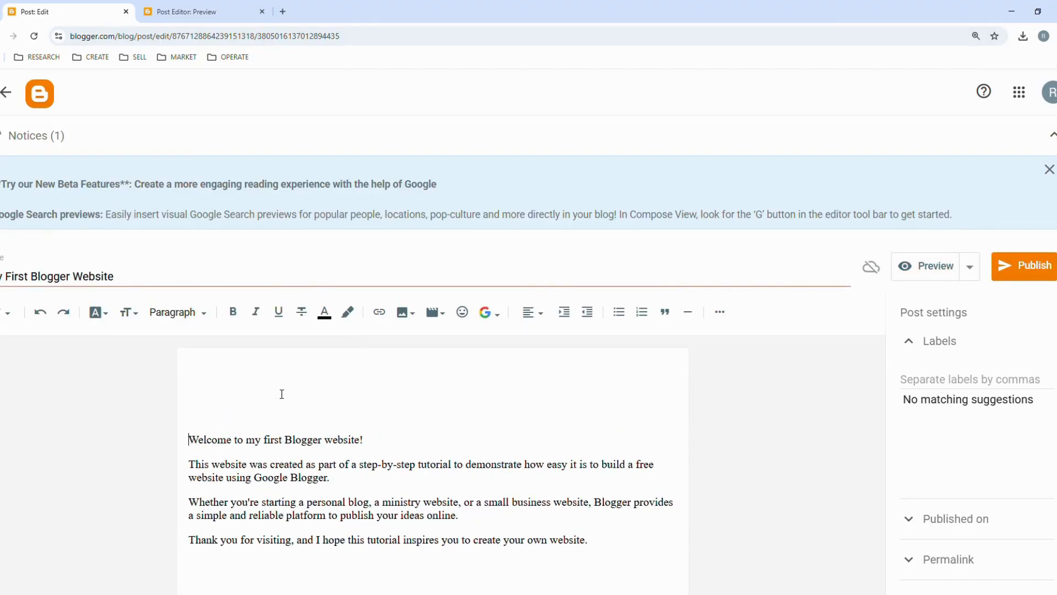
pyautogui.click(406, 312)
pyautogui.click(469, 349)
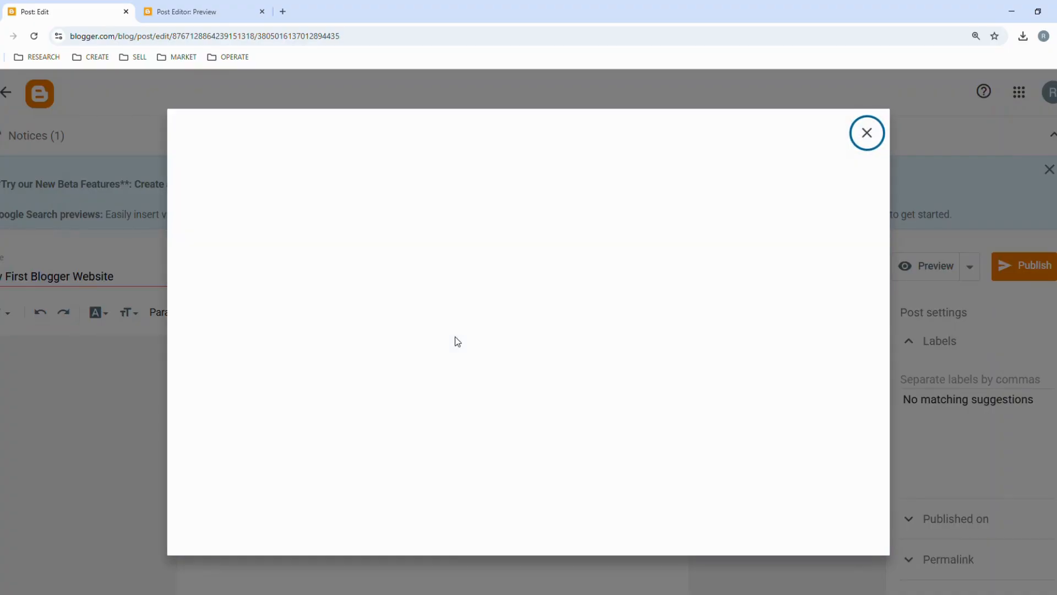
pyautogui.click(525, 409)
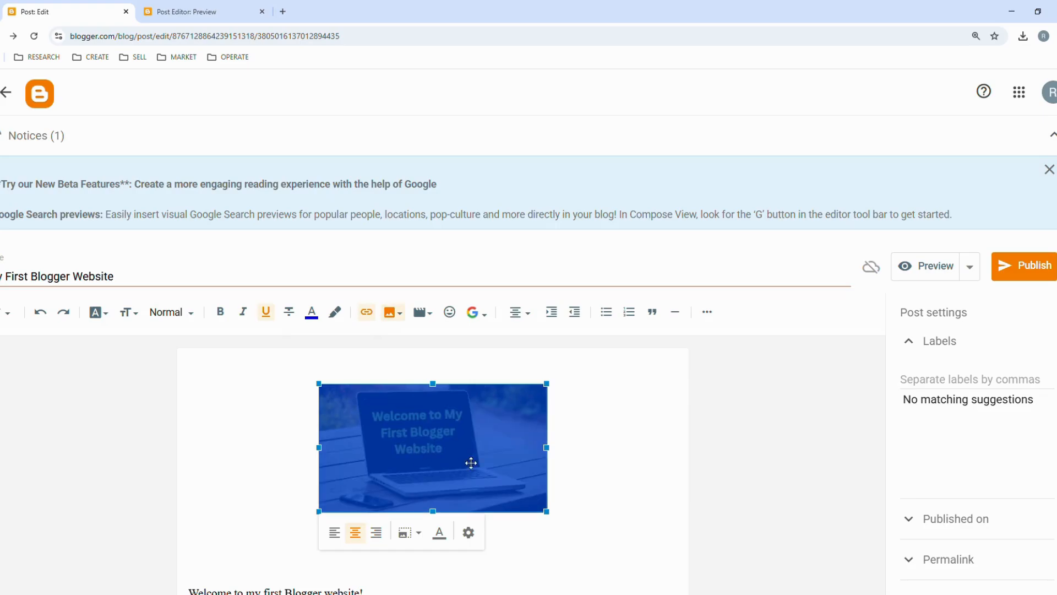
# Set the laptop image's size to Extra large and place the cursor below it.
pyautogui.click(413, 475)
pyautogui.click(426, 541)
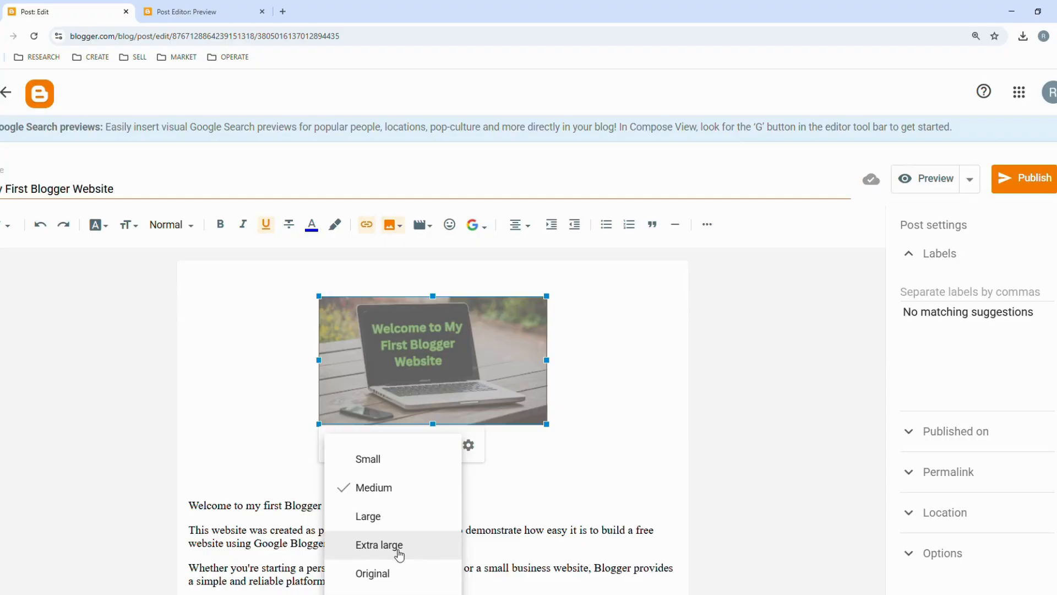
pyautogui.click(389, 544)
pyautogui.click(460, 585)
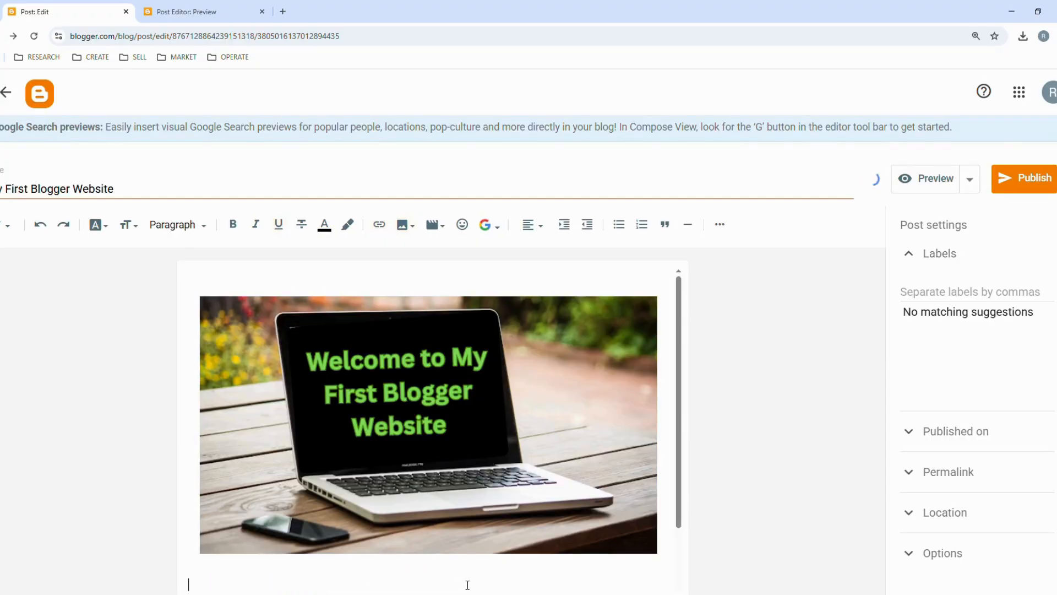
# Check the post's layout in the editor and in its preview, from the laptop image down to the closing paragraph.
pyautogui.scroll(-2, 584, 435)
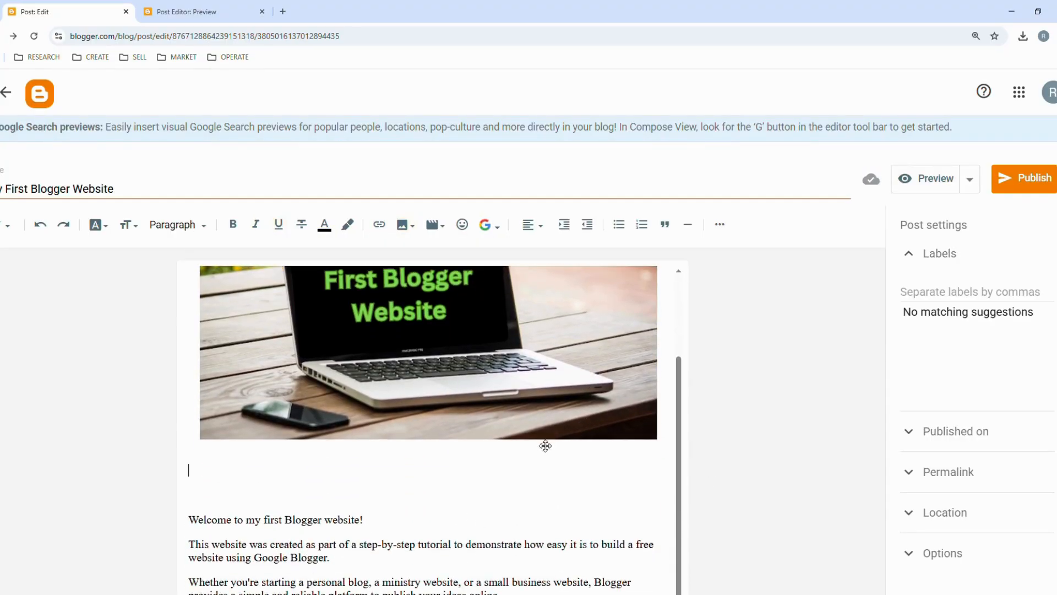
pyautogui.scroll(2, 399, 512)
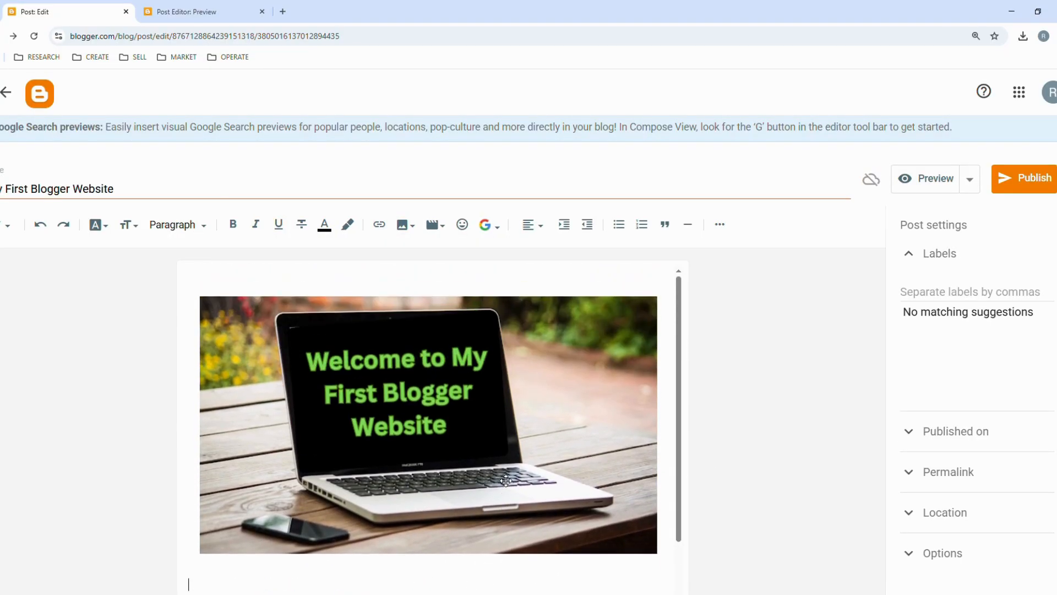
pyautogui.scroll(-2, 502, 477)
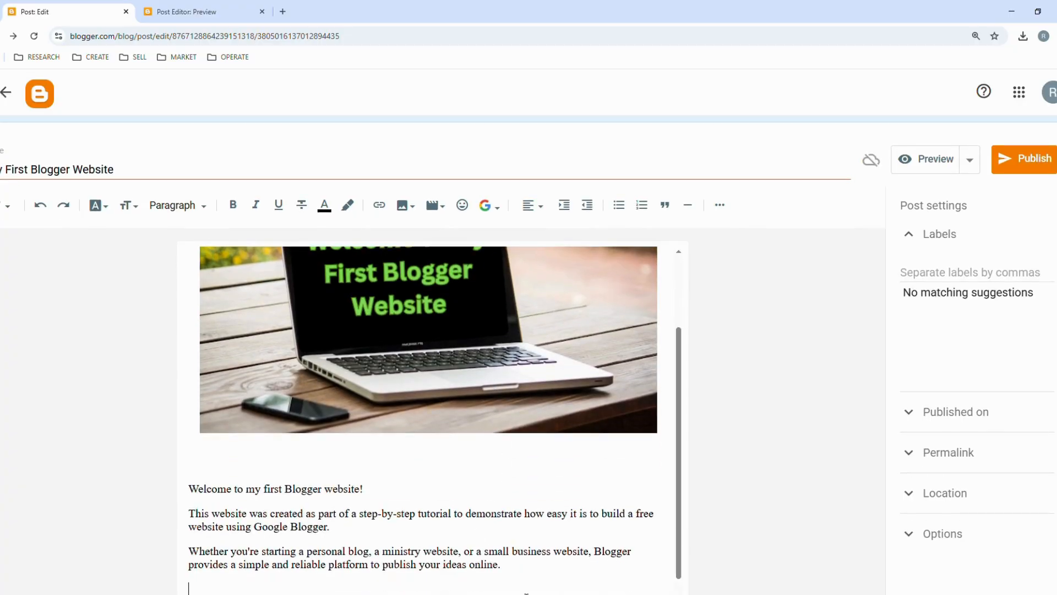
pyautogui.scroll(5, 486, 448)
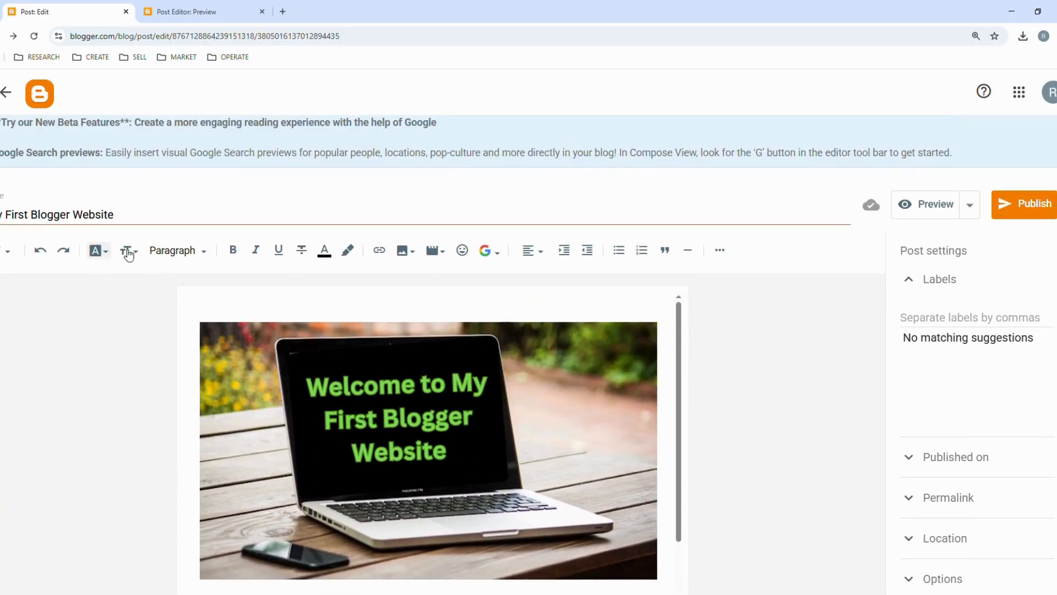
pyautogui.click(924, 206)
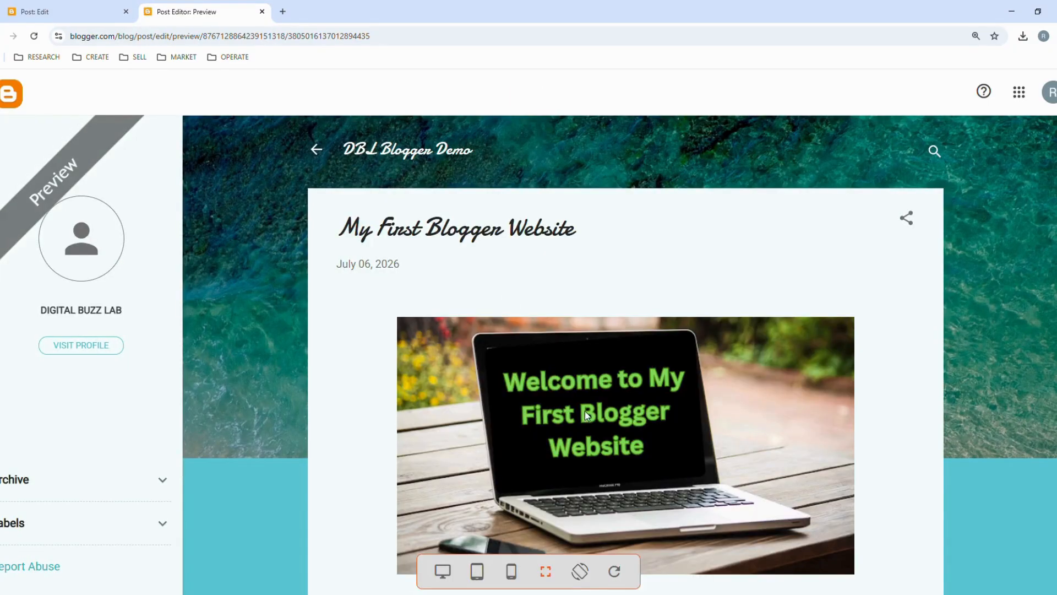
pyautogui.scroll(-5, 585, 411)
pyautogui.scroll(1, 589, 412)
pyautogui.scroll(-2, 589, 411)
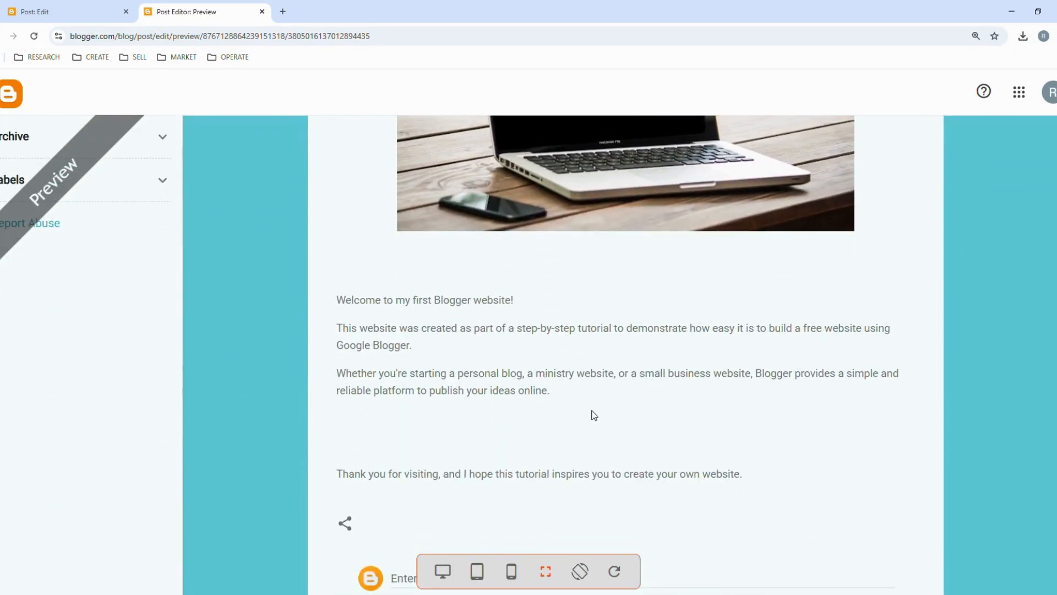
pyautogui.scroll(2, 551, 424)
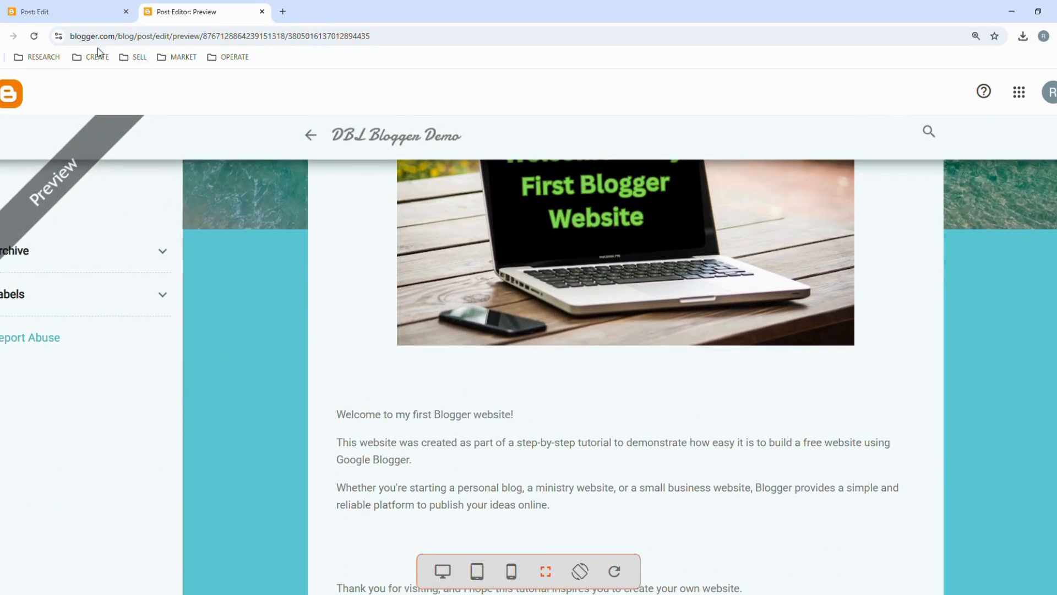
# Return to the post editor and delete the blank lines above the closing "Thank you for visiting" paragraph.
pyautogui.click(61, 11)
pyautogui.scroll(-3, 478, 494)
pyautogui.scroll(-1, 453, 541)
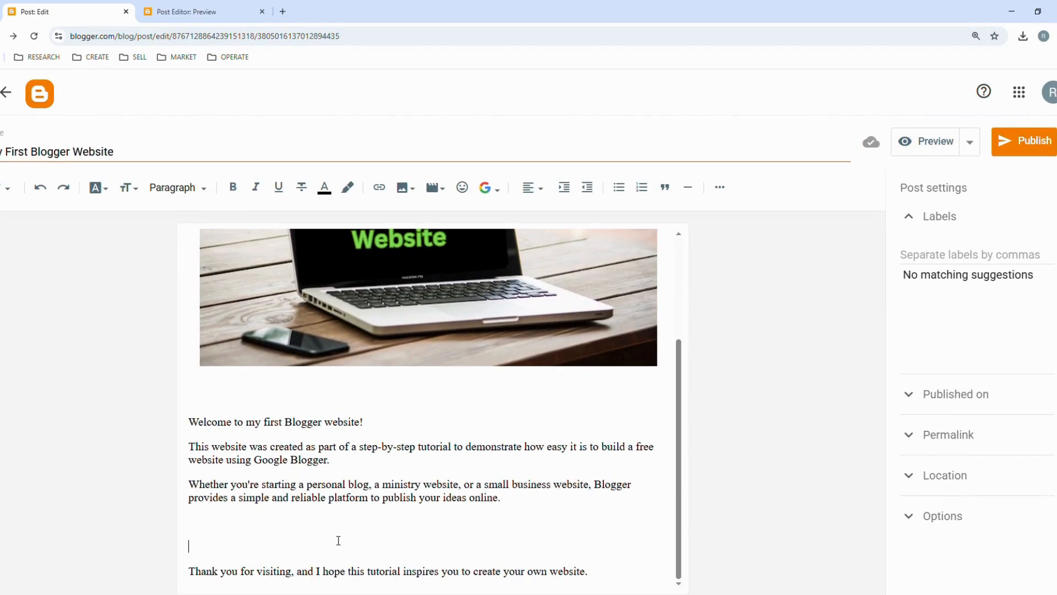
pyautogui.press('Delete')
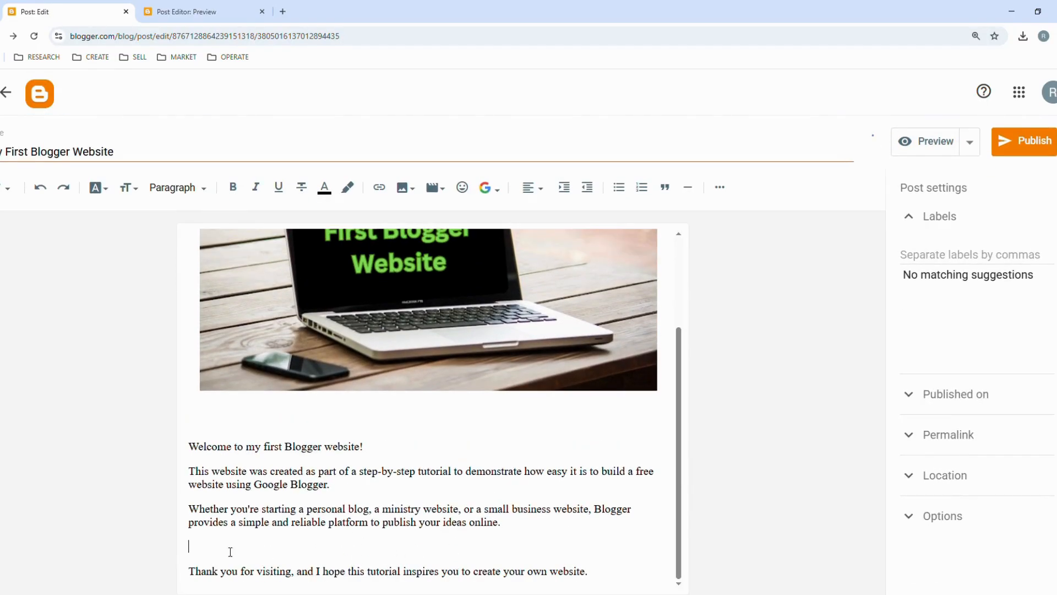
pyautogui.press('Delete')
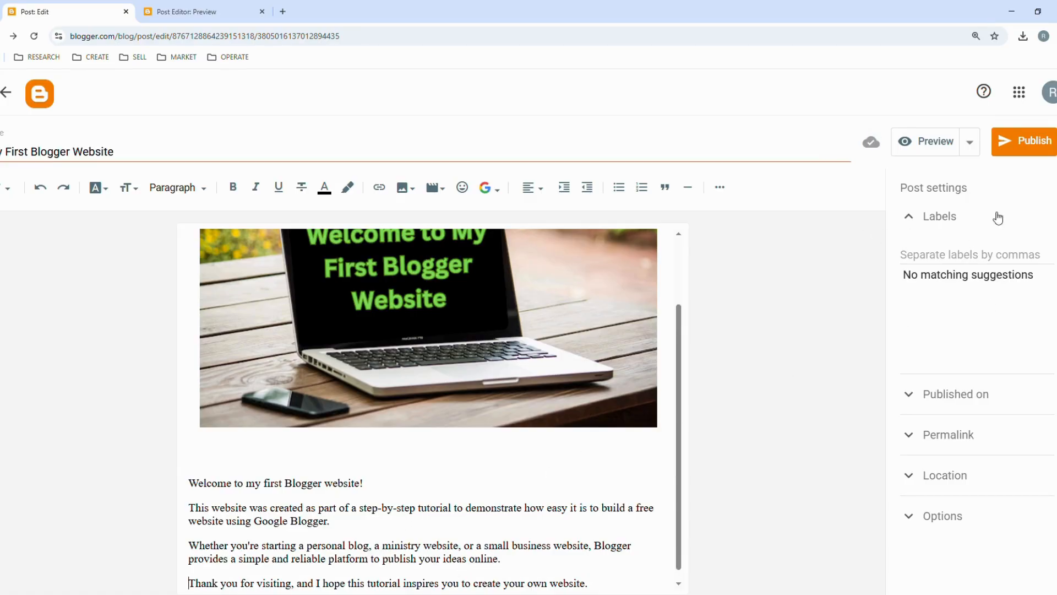
# Save the "My First Blogger Website" post and publish it to the blog.
pyautogui.click(971, 153)
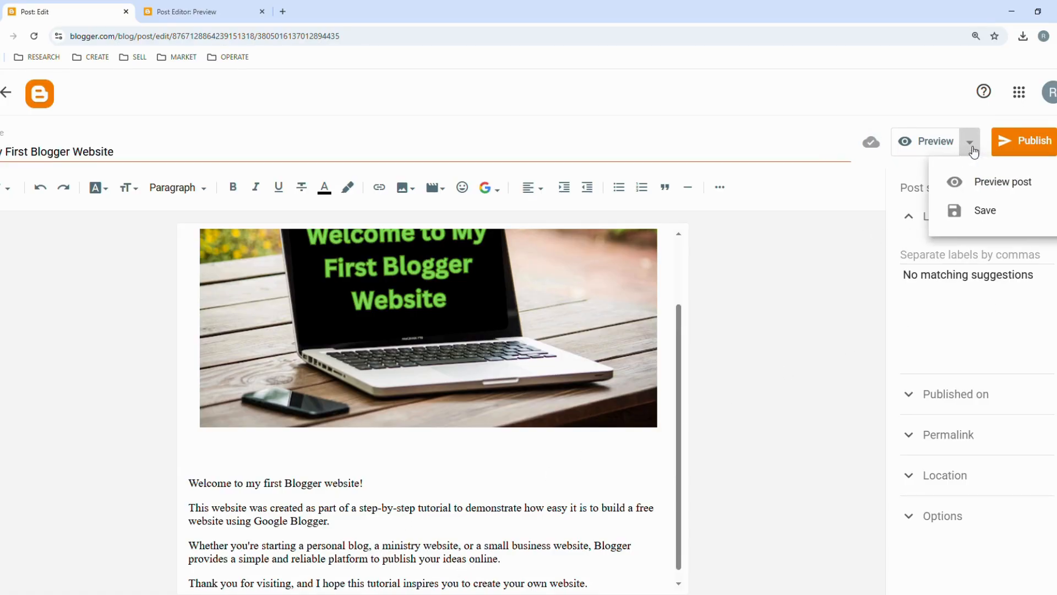
pyautogui.click(979, 211)
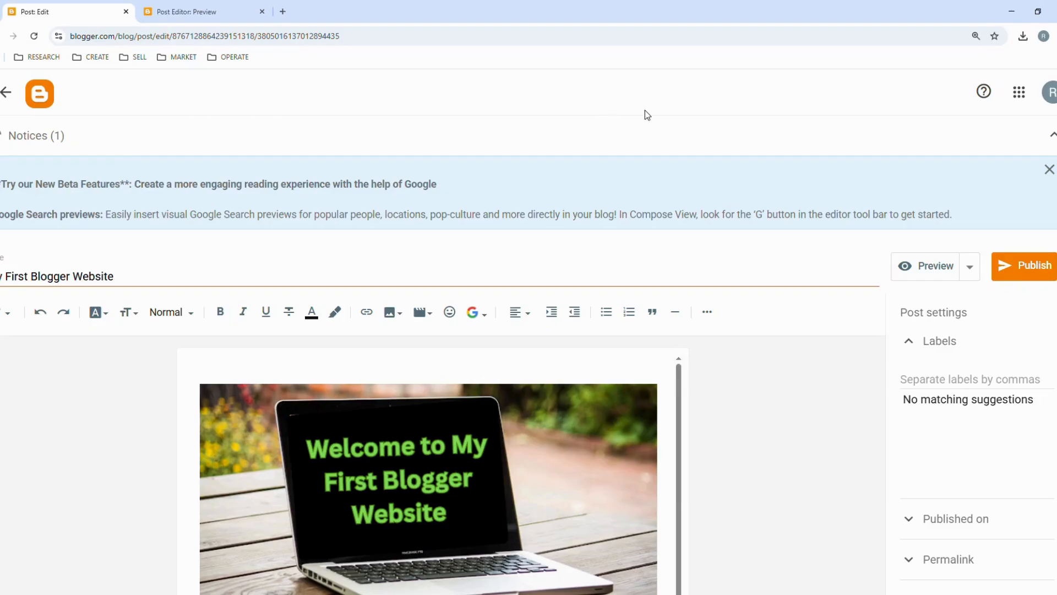
pyautogui.click(1014, 267)
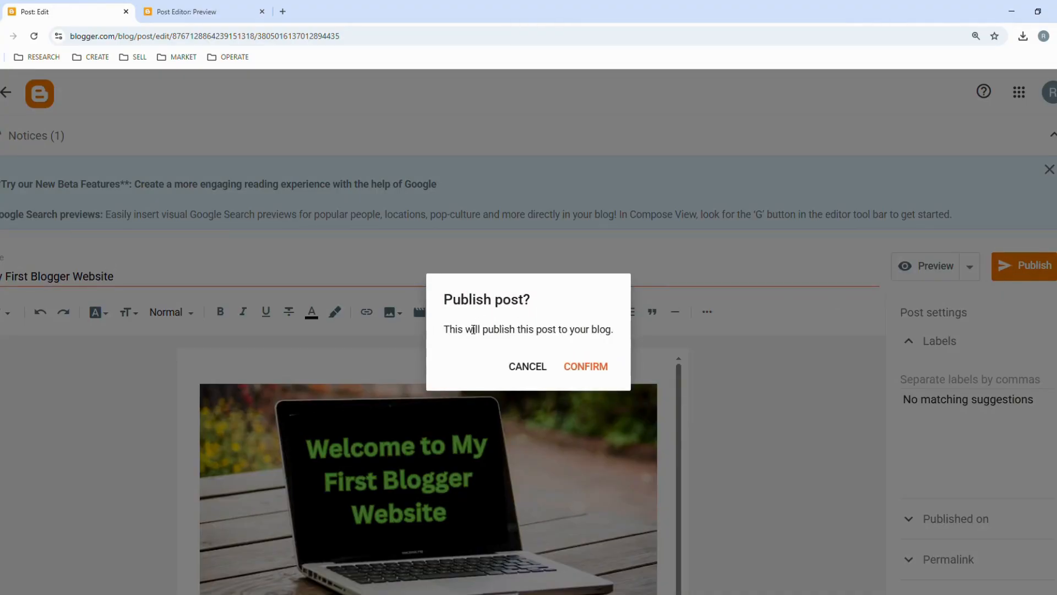
pyautogui.click(587, 366)
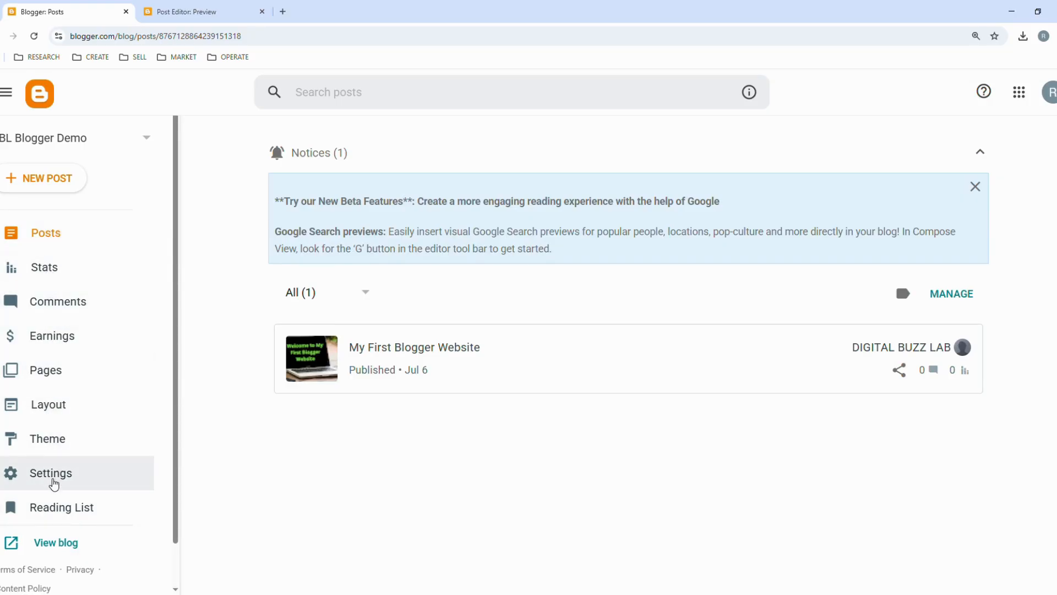
# Open the live DBL Blogger Demo blog and examine how its home page presents the post's image and text.
pyautogui.click(56, 543)
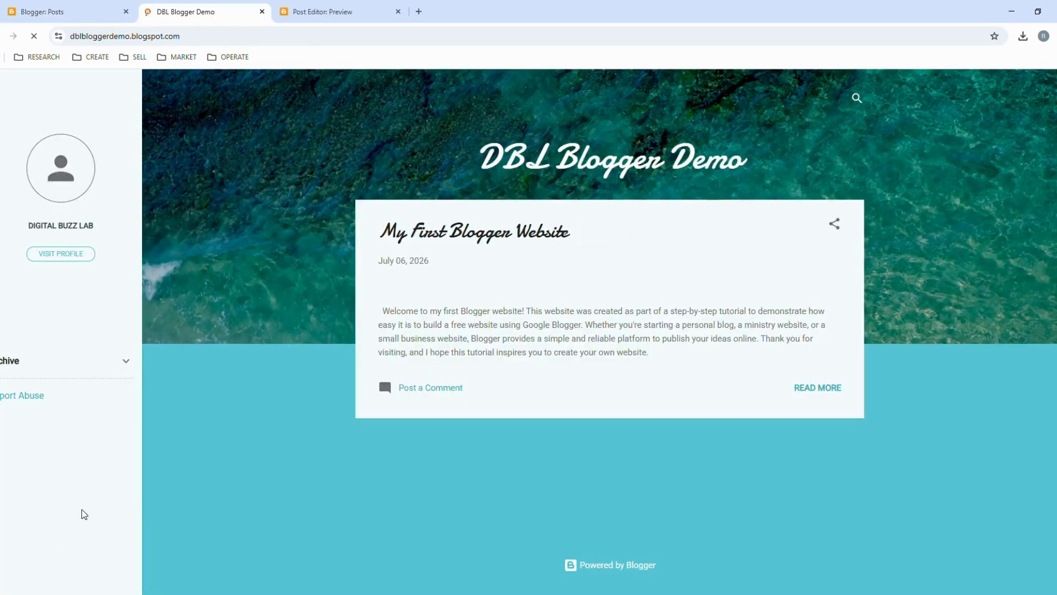
pyautogui.scroll(-1, 907, 435)
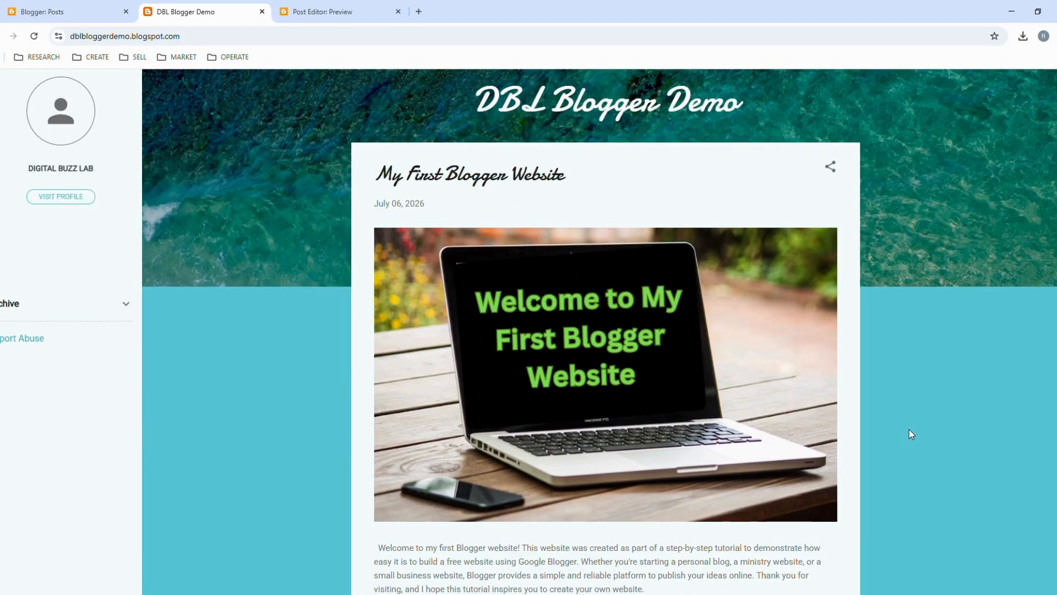
pyautogui.scroll(-2, 911, 434)
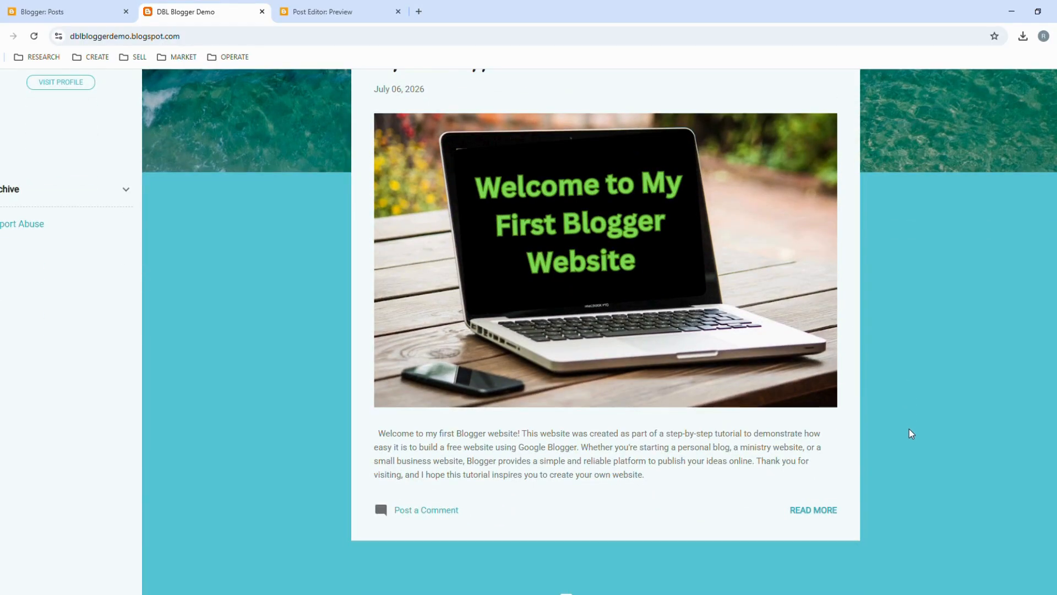
pyautogui.scroll(2, 822, 407)
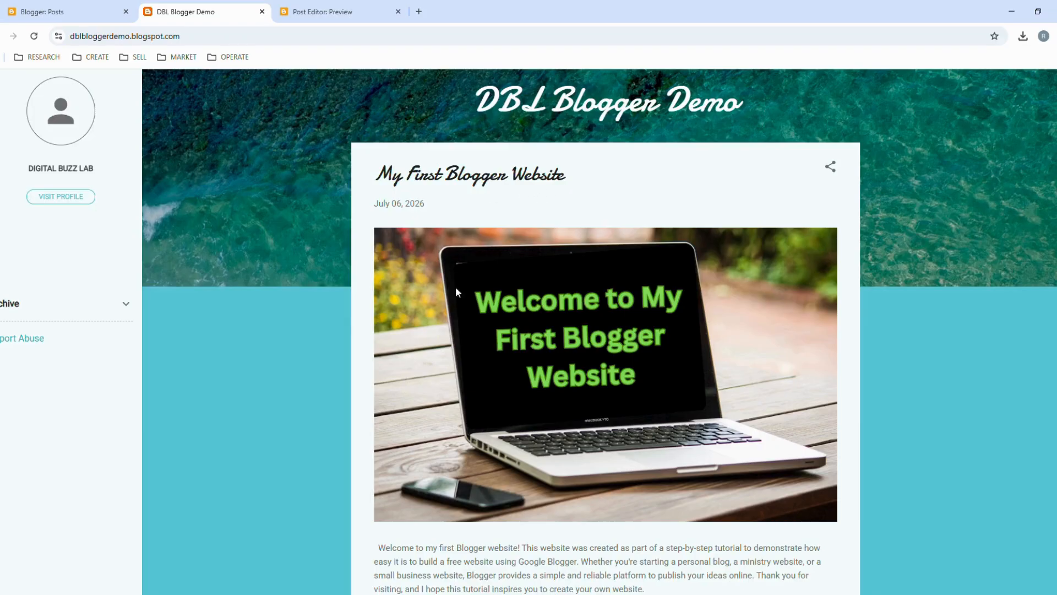
pyautogui.scroll(-3, 580, 376)
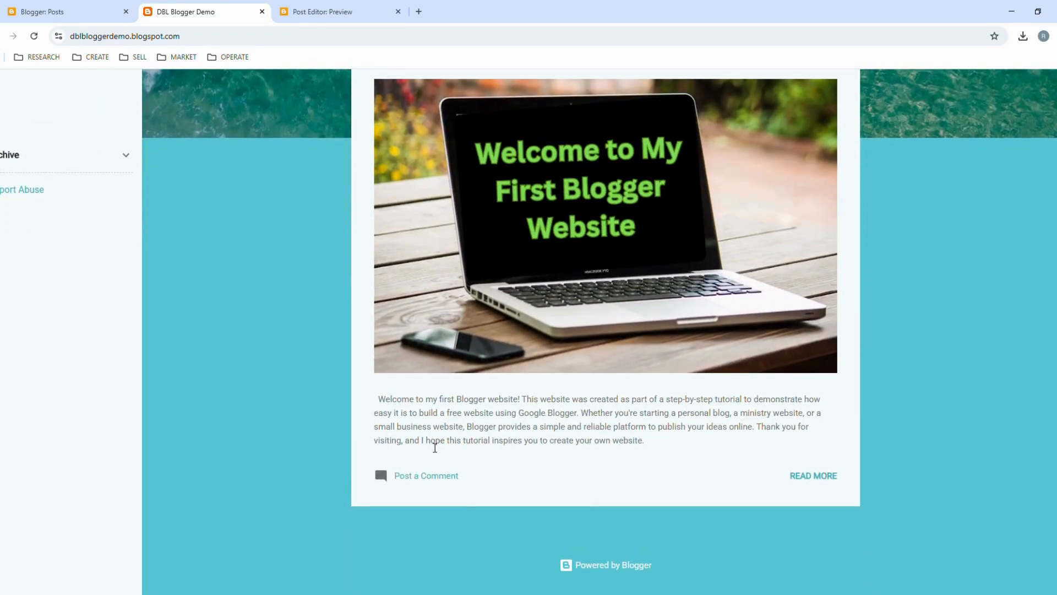
# Open the full post from the blog's home page and examine its image, paragraphs and comment area.
pyautogui.click(818, 475)
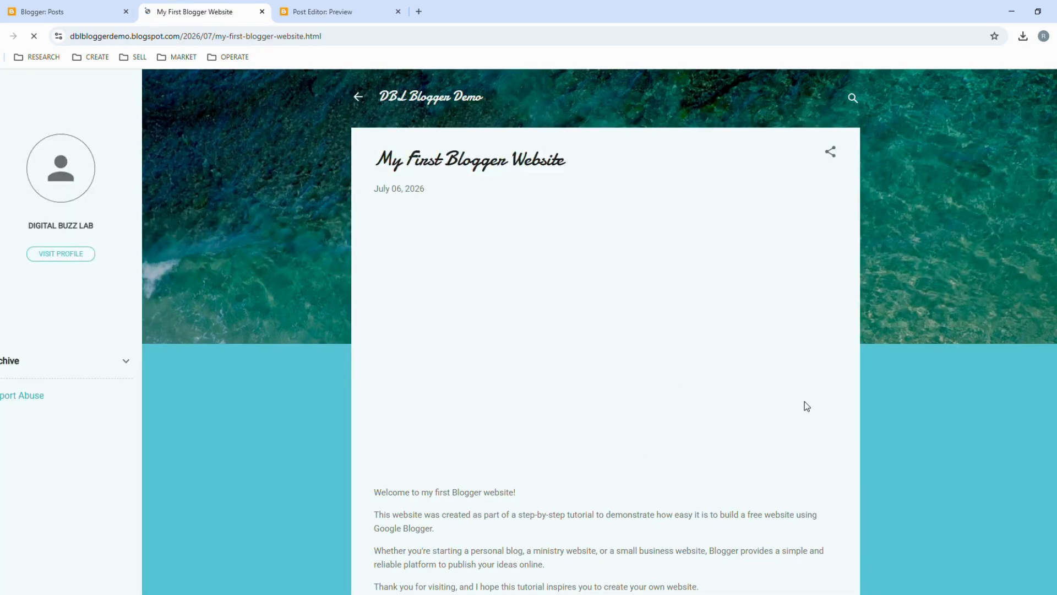
pyautogui.scroll(-3, 804, 401)
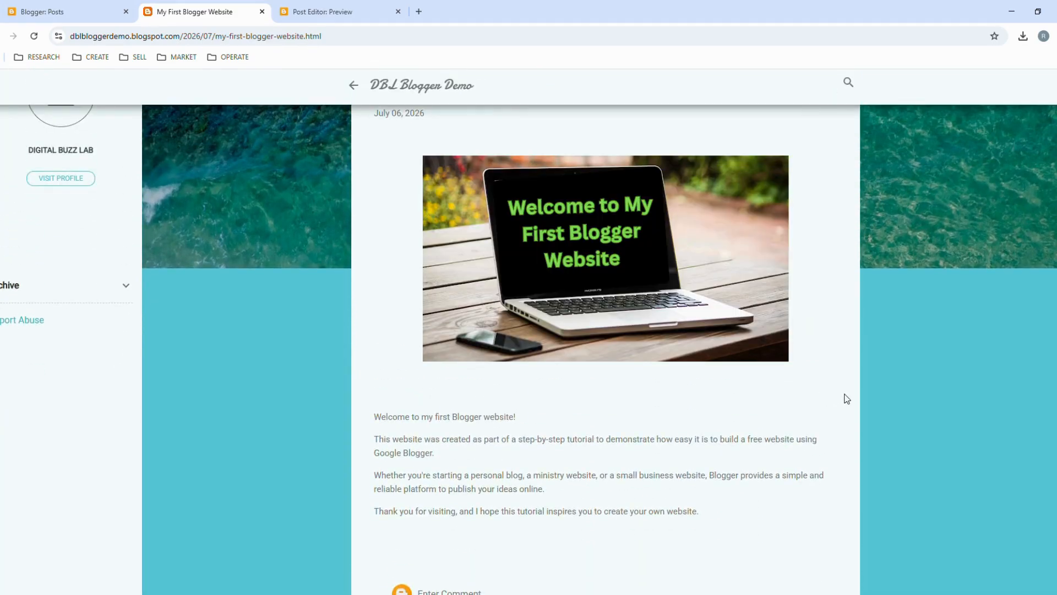
pyautogui.scroll(-1, 826, 410)
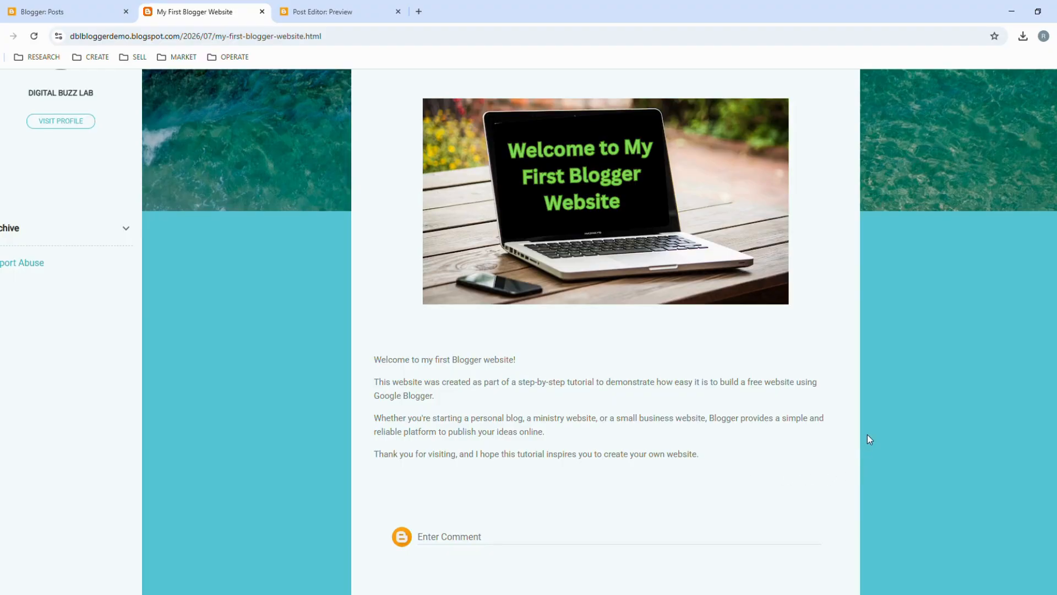
pyautogui.scroll(3, 869, 439)
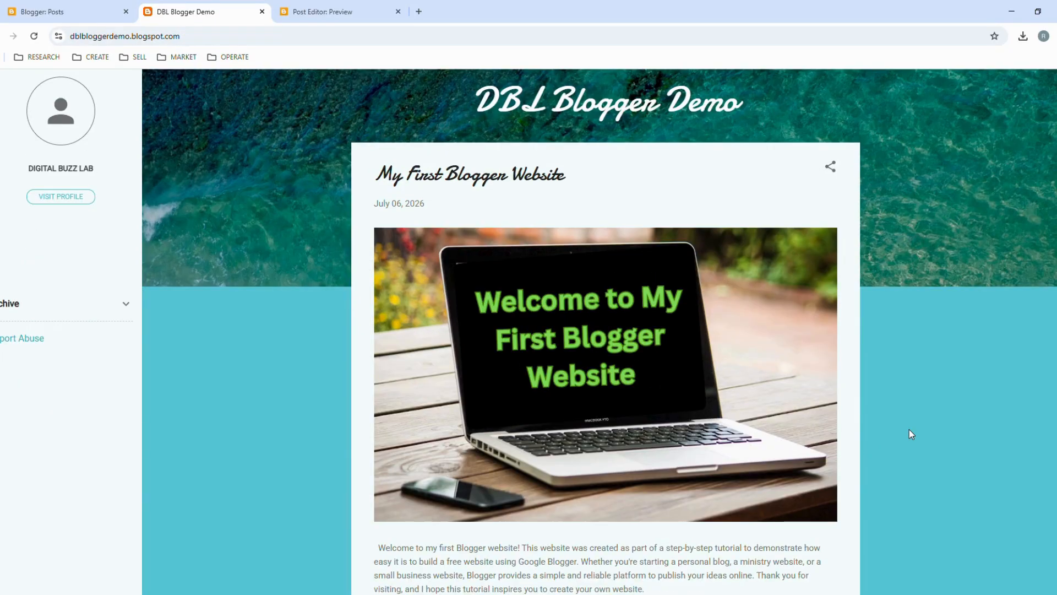
# Review the blog's home page again, from the header down to the end of the post's summary.
pyautogui.scroll(-2, 910, 428)
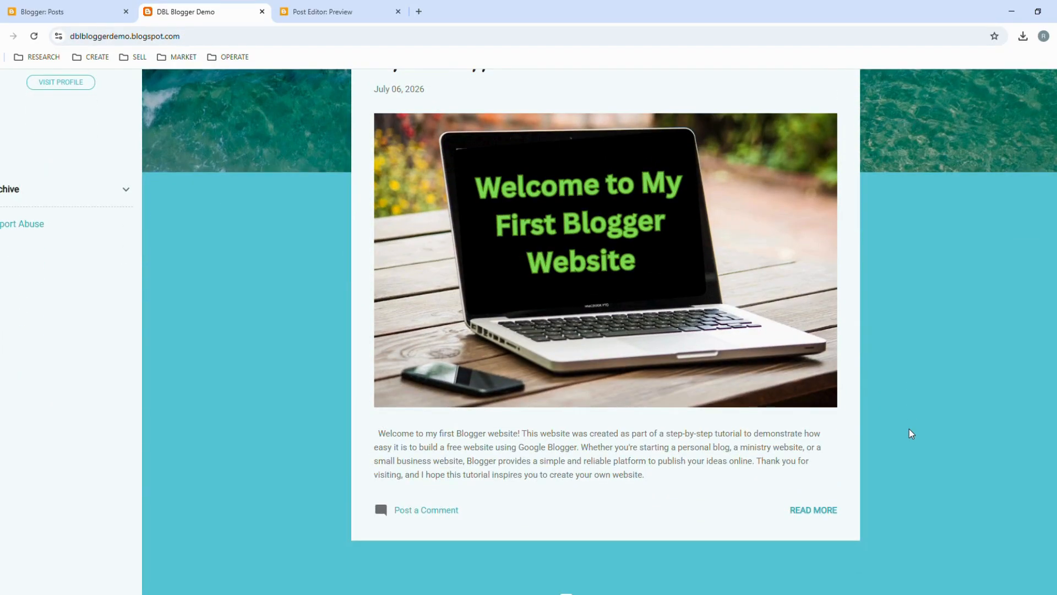
pyautogui.scroll(2, 899, 425)
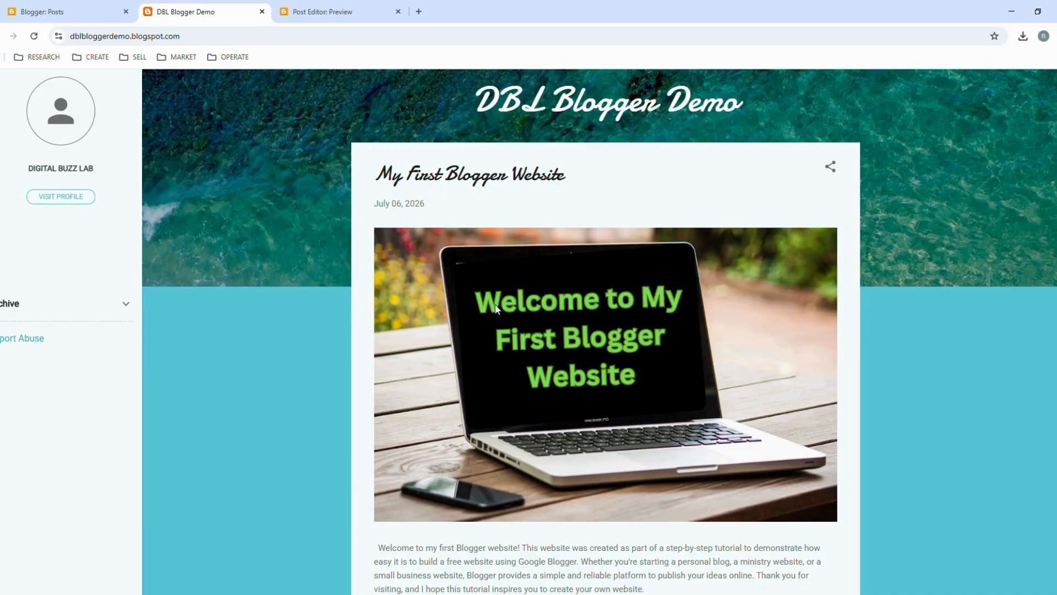
pyautogui.scroll(-3, 557, 397)
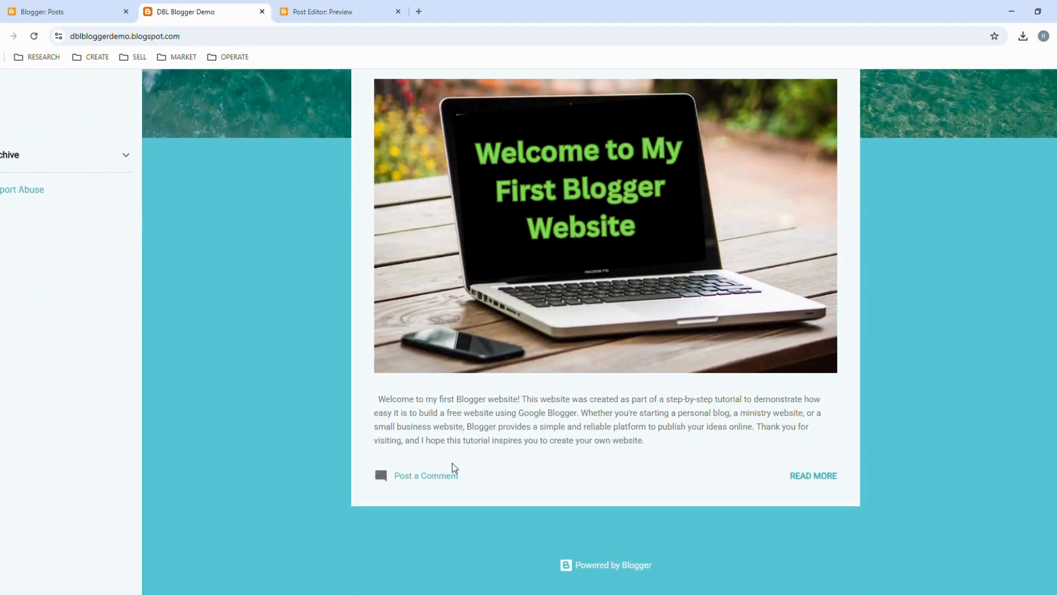
# Reopen the full "My First Blogger Website" post and check its page from the title down to the comment field.
pyautogui.click(813, 476)
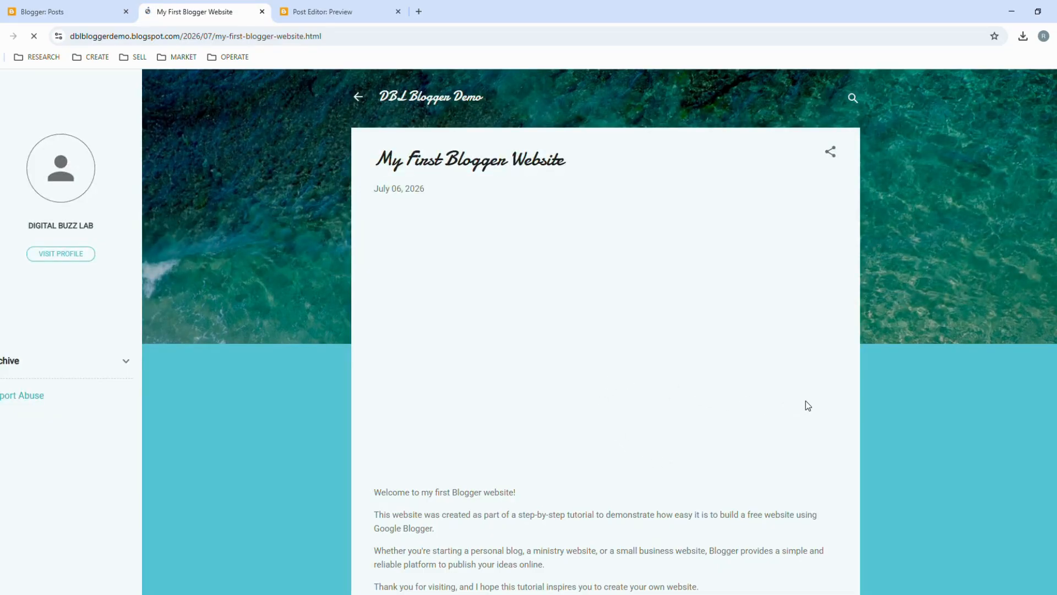
pyautogui.scroll(-3, 805, 401)
pyautogui.scroll(1, 818, 406)
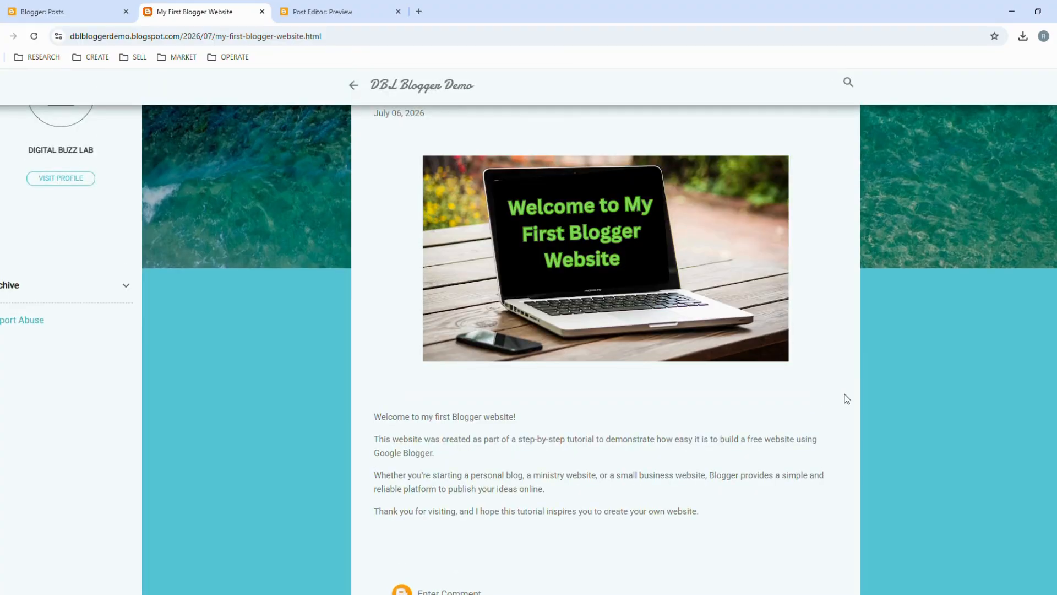
pyautogui.scroll(-1, 837, 407)
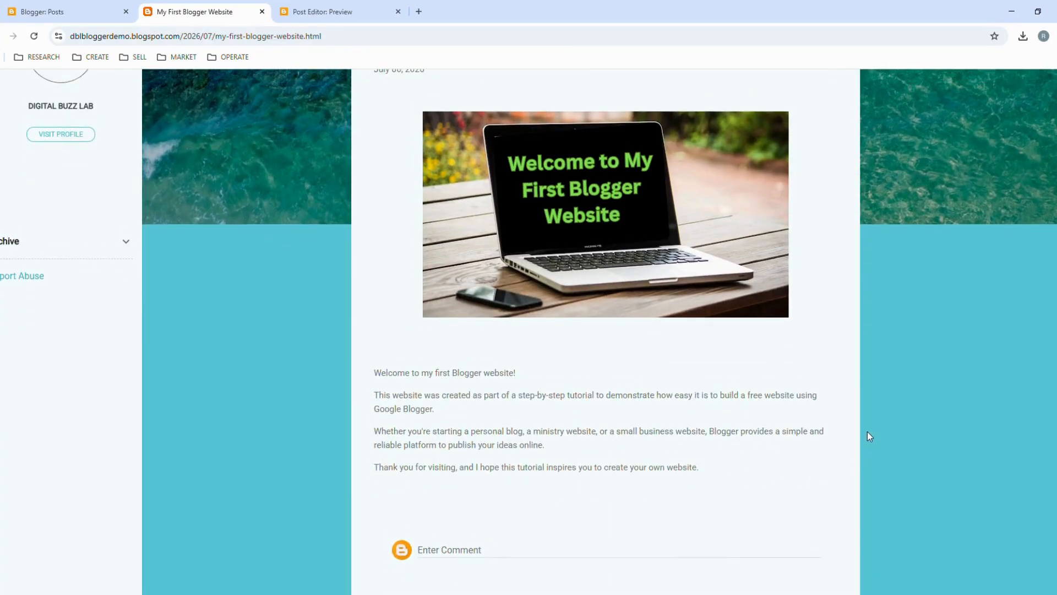
pyautogui.scroll(2, 868, 436)
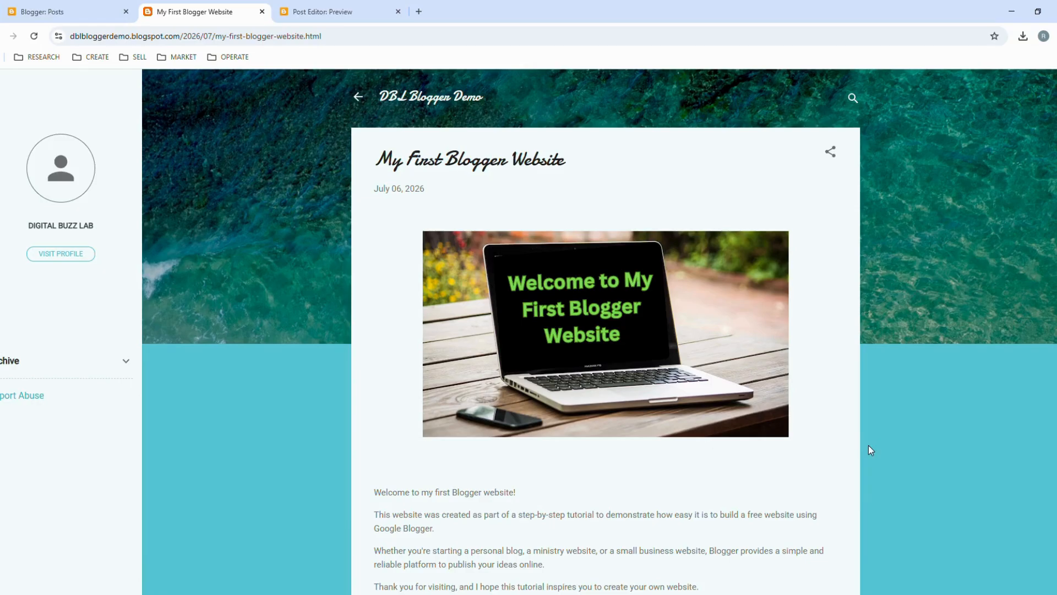